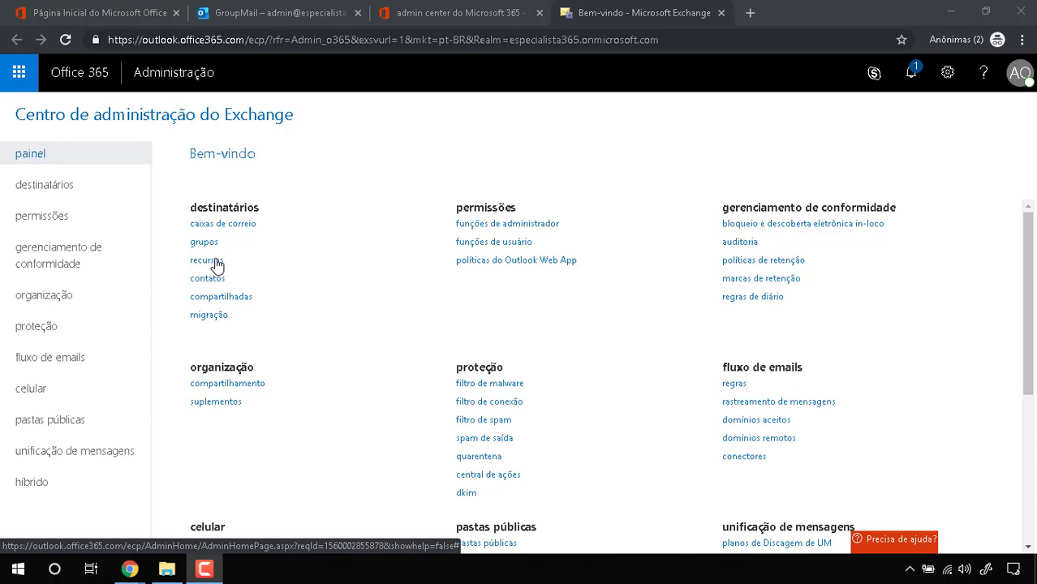
Open the recipients' resources list and start a new room mailbox
left_click(216, 261)
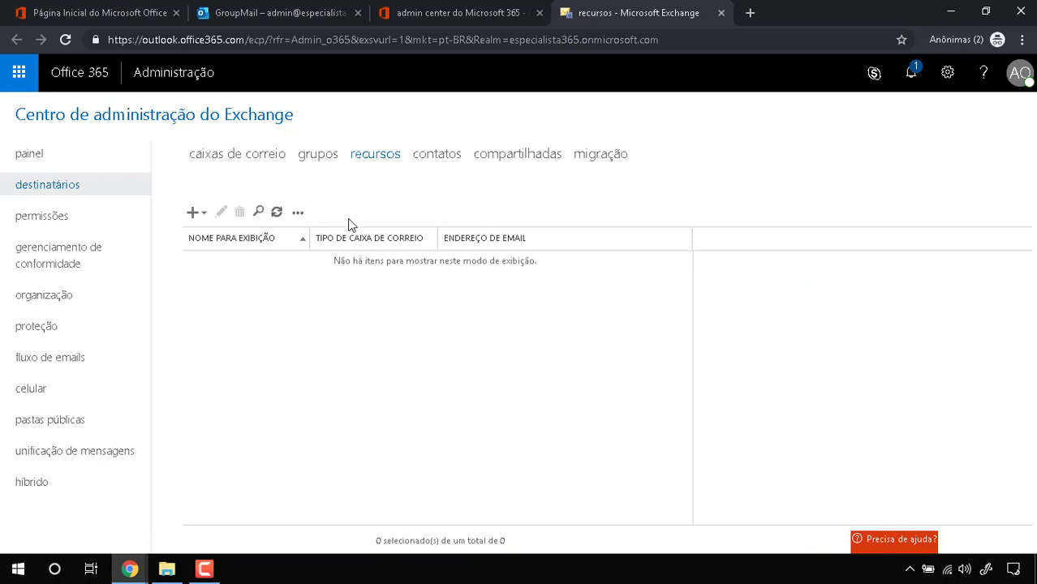
left_click(195, 214)
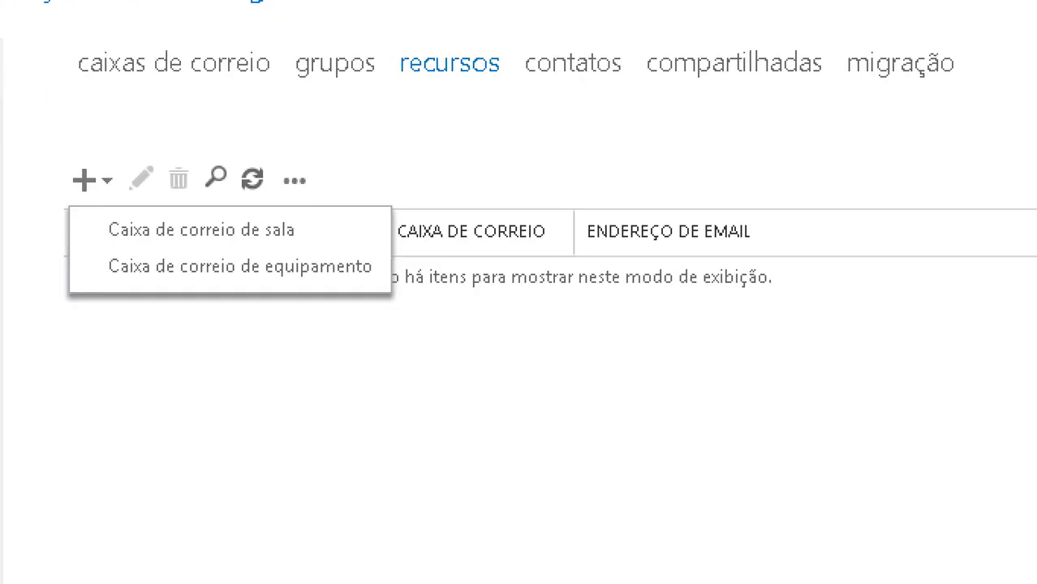
left_click_drag(313, 235, 365, 181)
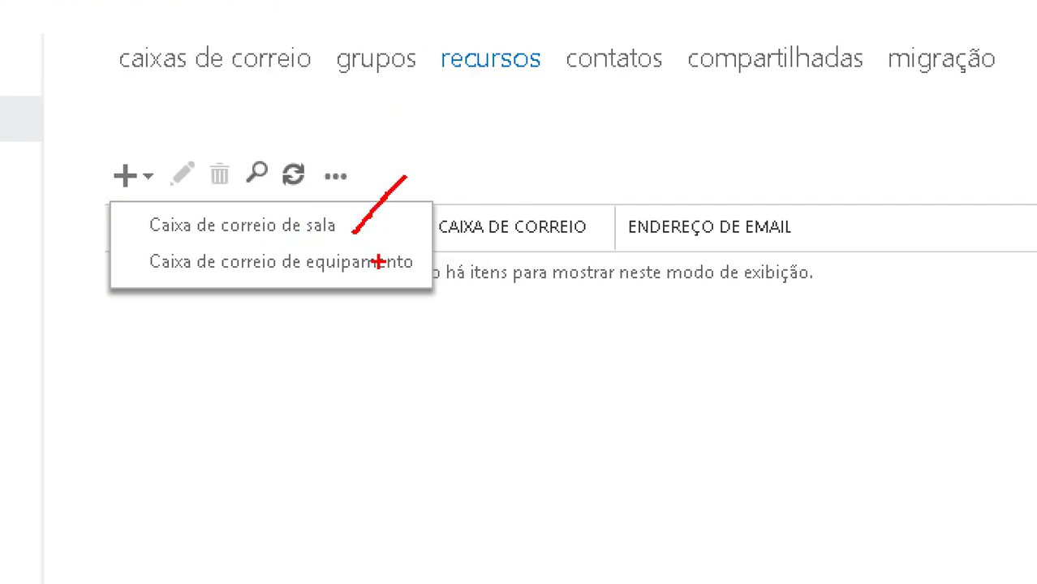
left_click_drag(379, 262, 443, 212)
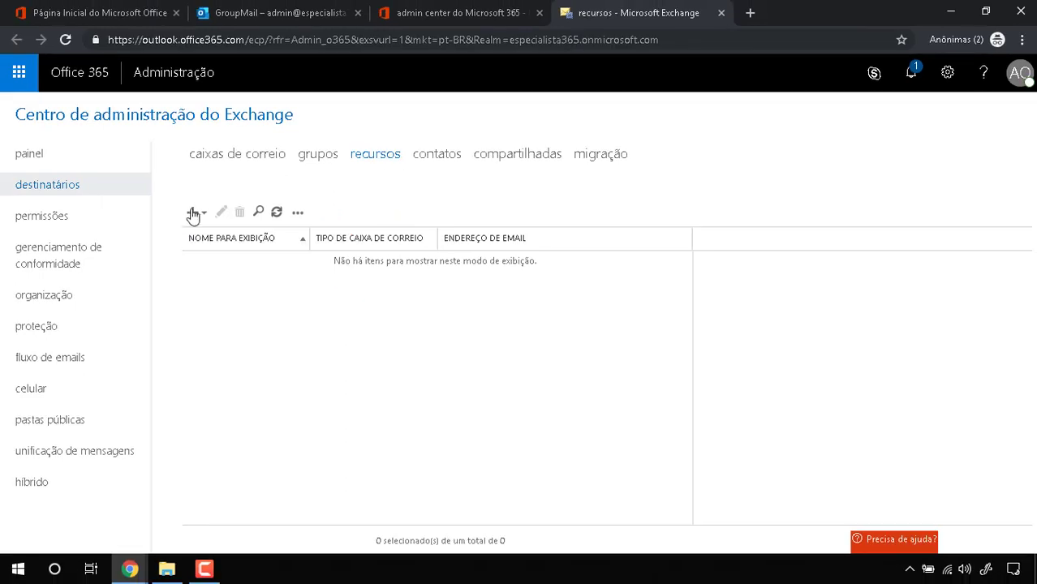
left_click(192, 213)
left_click(217, 234)
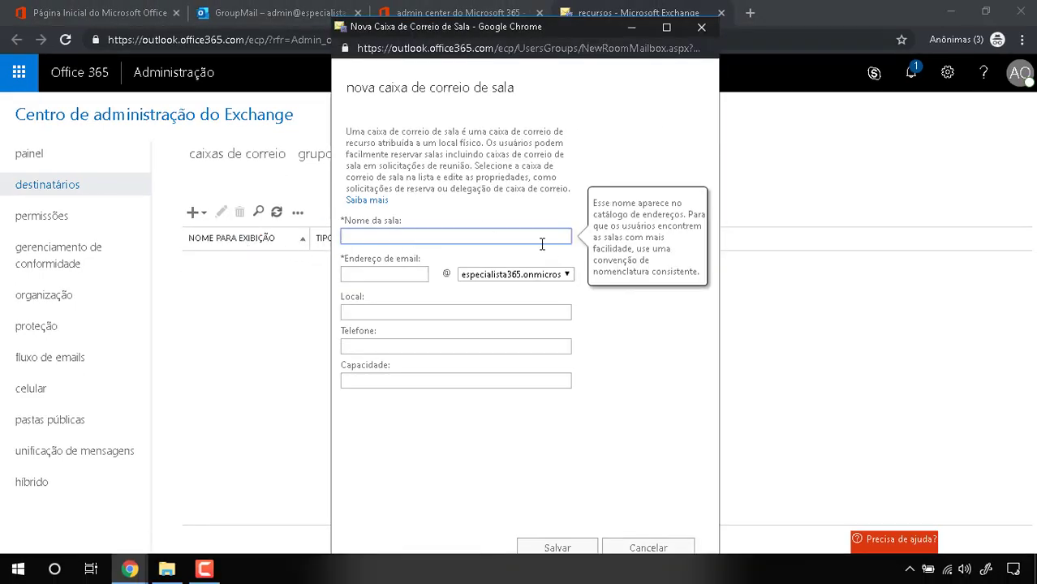
Name the new room "Sala do Presidente" and set its email alias to "sala-101-presidente"
type("Sala do Presidente")
key("Tab")
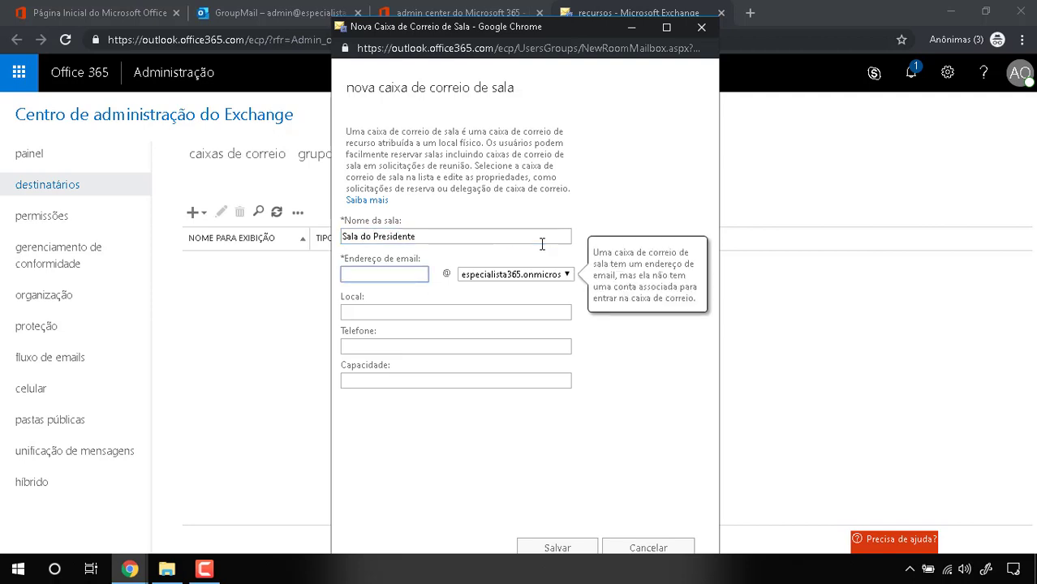
type("sala-101-presidente")
Set the room's location to "Predio Principal, Sala do Presidente", fill in its phone number, set capacity to 12 and save the mailbox
left_click(498, 313)
type("Predio P")
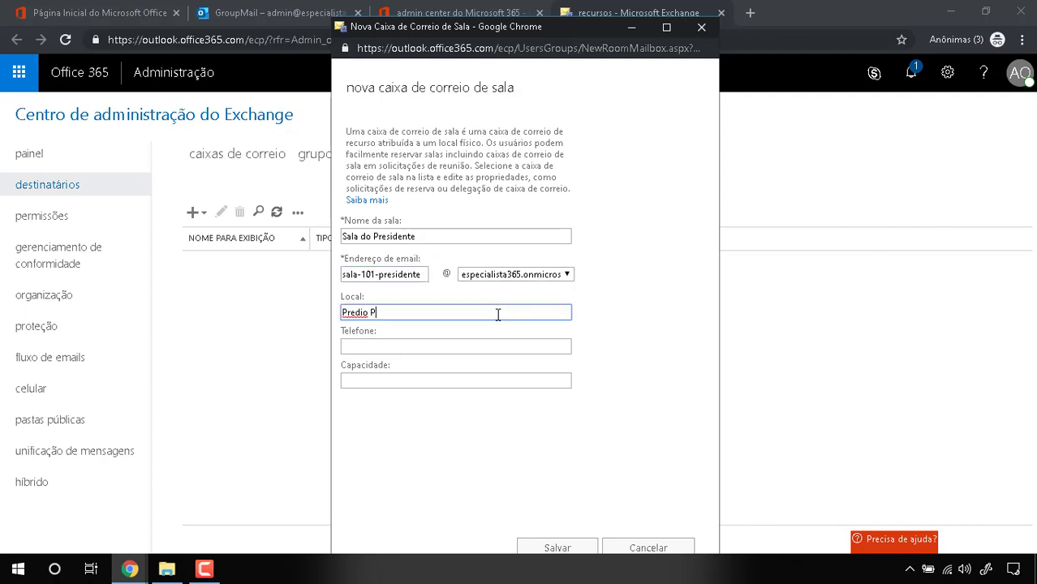
type("rincipal, Sala do Presidente")
key("Tab")
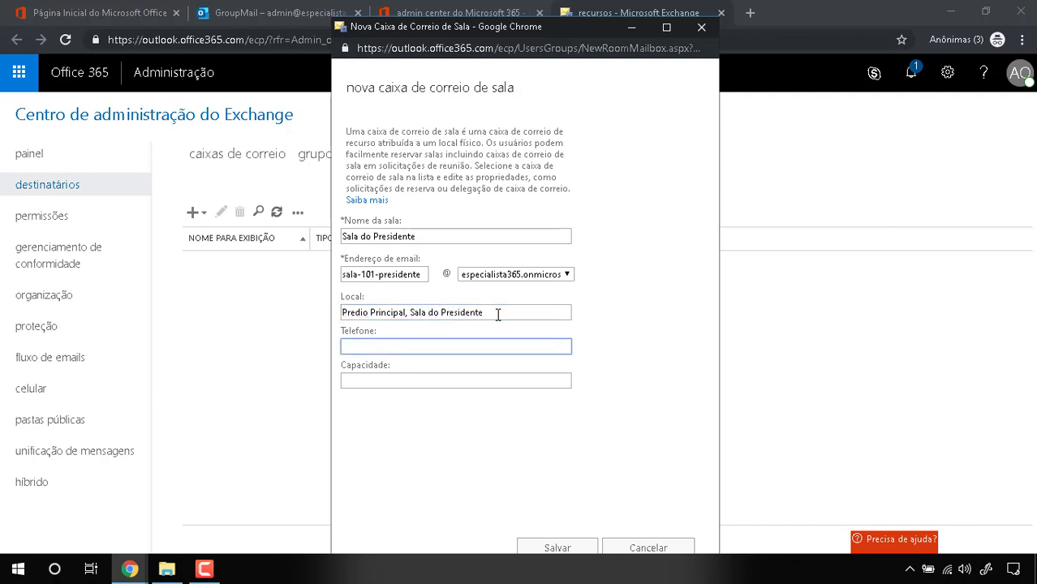
type("5554554")
left_click(481, 383)
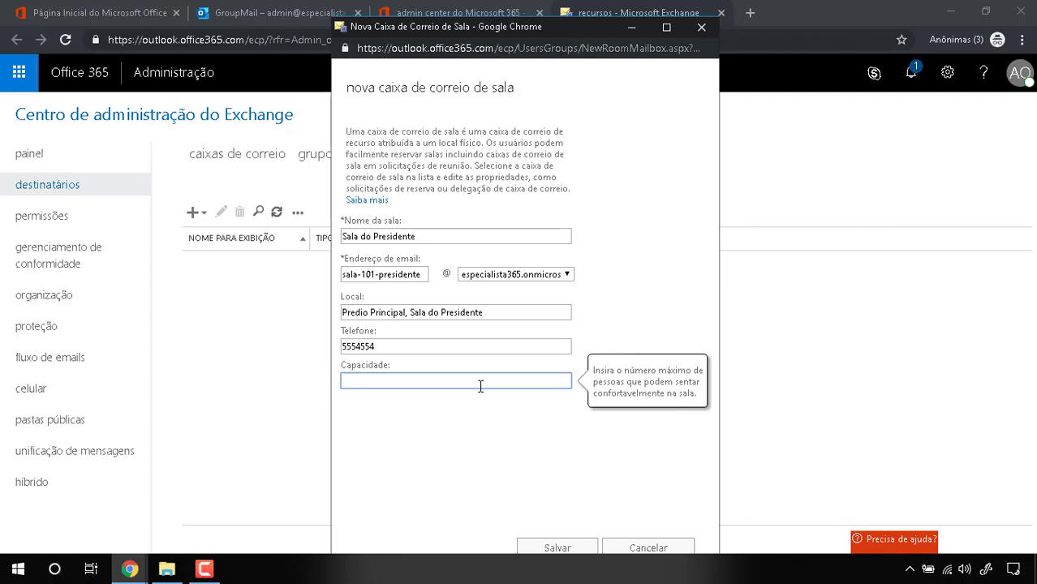
type("12")
left_click(571, 549)
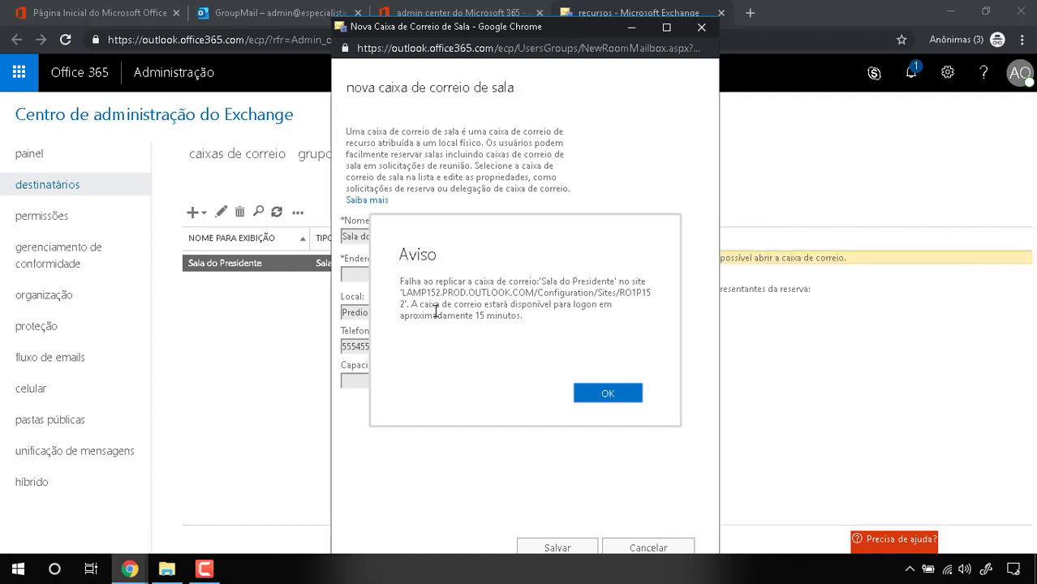
left_click_drag(521, 313, 468, 331)
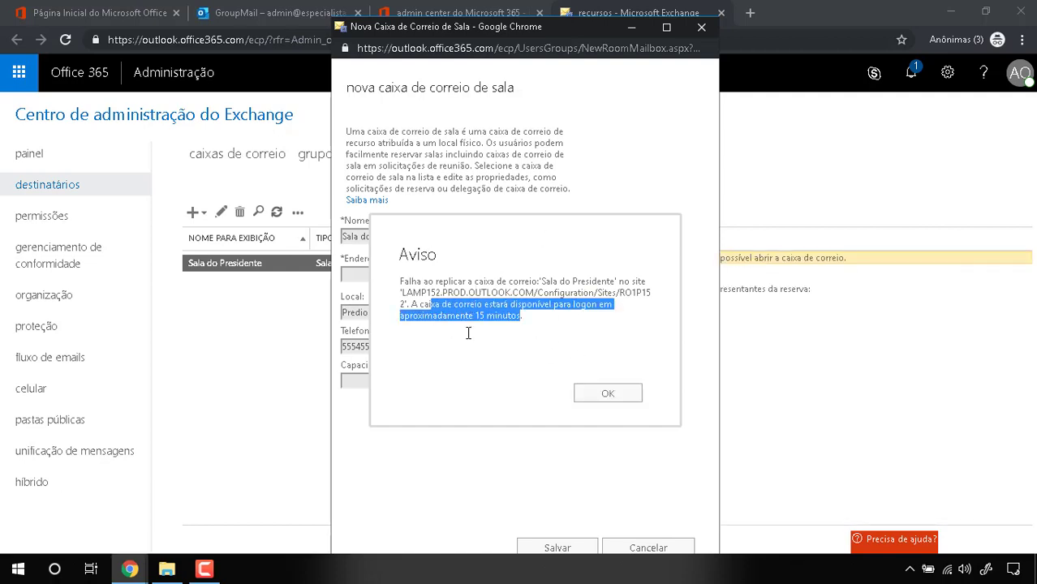
left_click(622, 396)
left_click(242, 269)
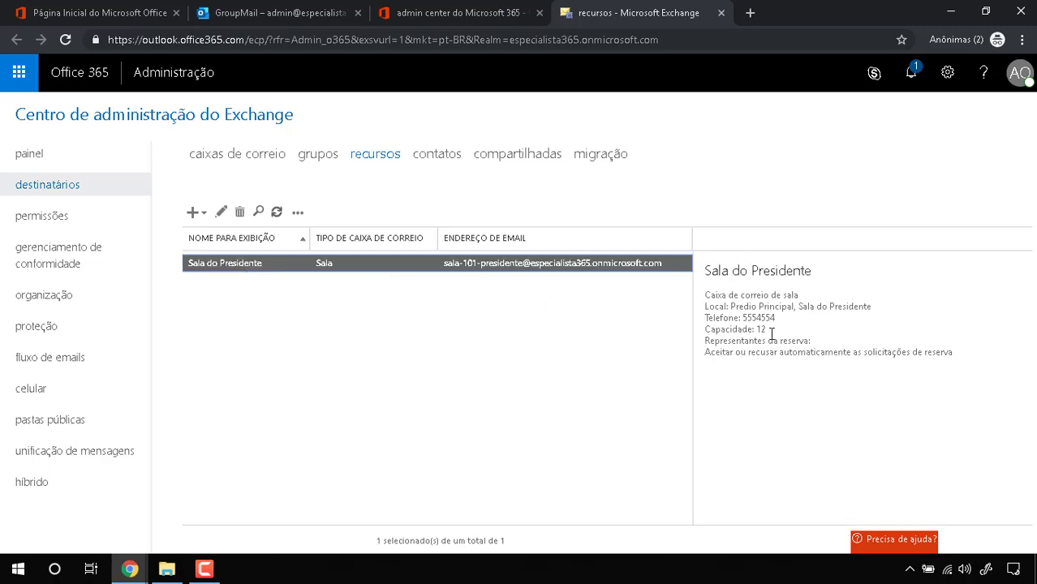
Start another room mailbox named "Sala da Equipe" with the email alias "sala-102-equipe"
left_click(195, 212)
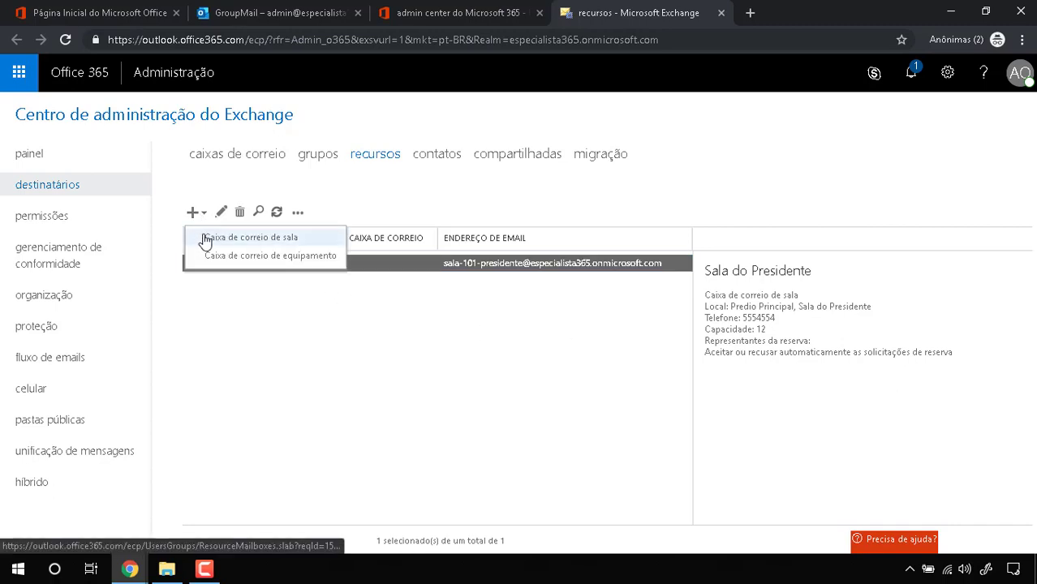
left_click(206, 238)
type("s")
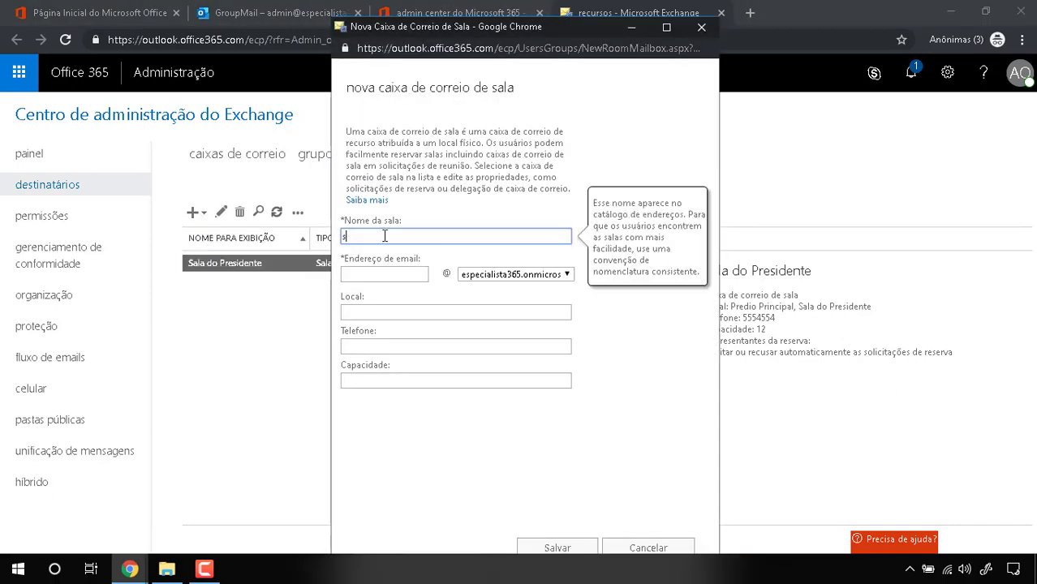
type("ala-")
type("Sala da E")
type("quipe")
key("Tab")
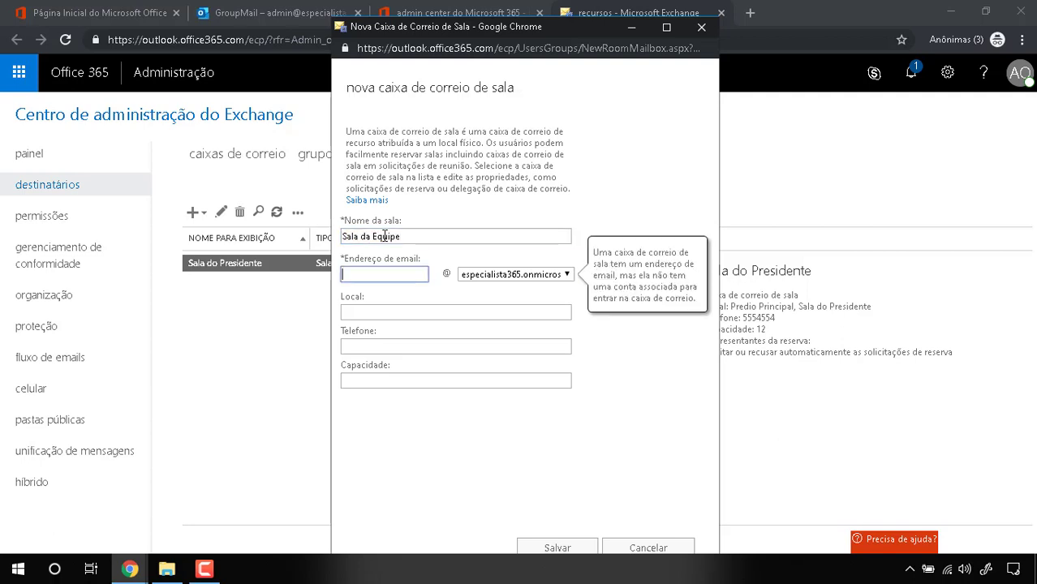
type("sala-102-equipe")
key("Tab")
key("Tab")
Set the room's location to "Predio Lateral, Sala da Equipe" and its capacity to 20, and save the mailbox
type("Predio ")
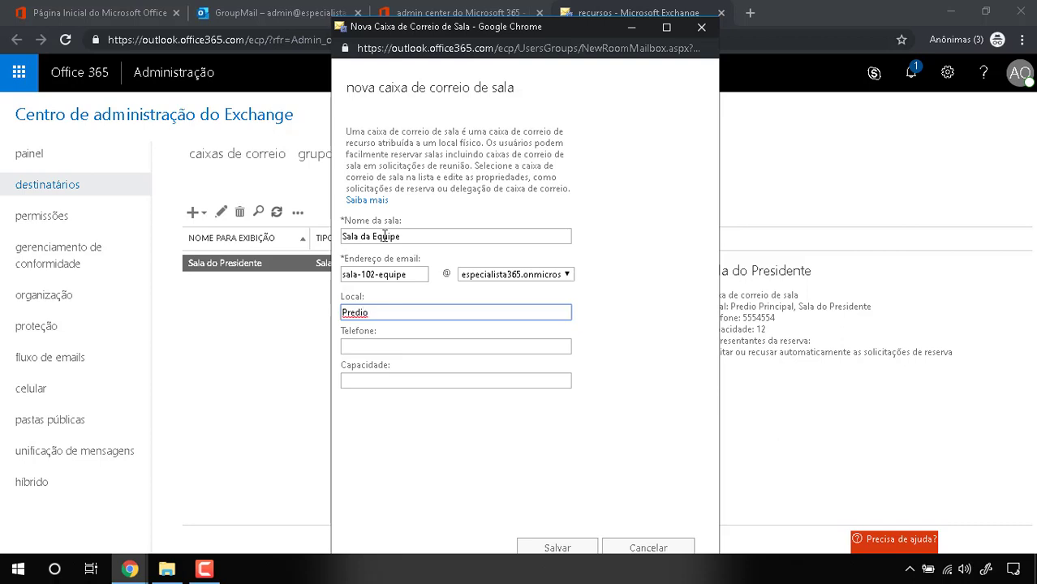
type("Lateral, Sala da Equipe")
key("Tab")
key("Tab")
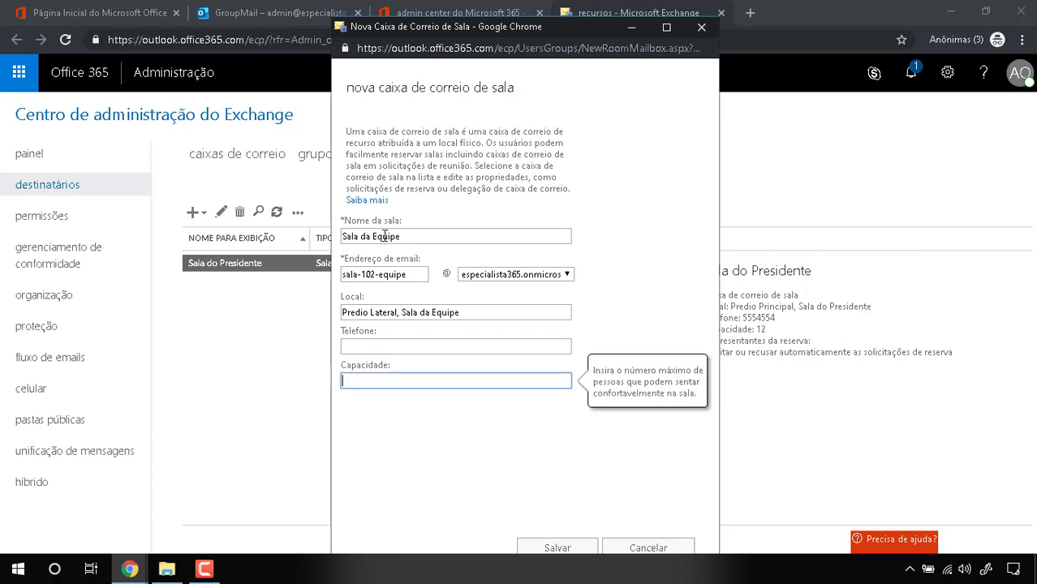
type("20")
left_click(551, 545)
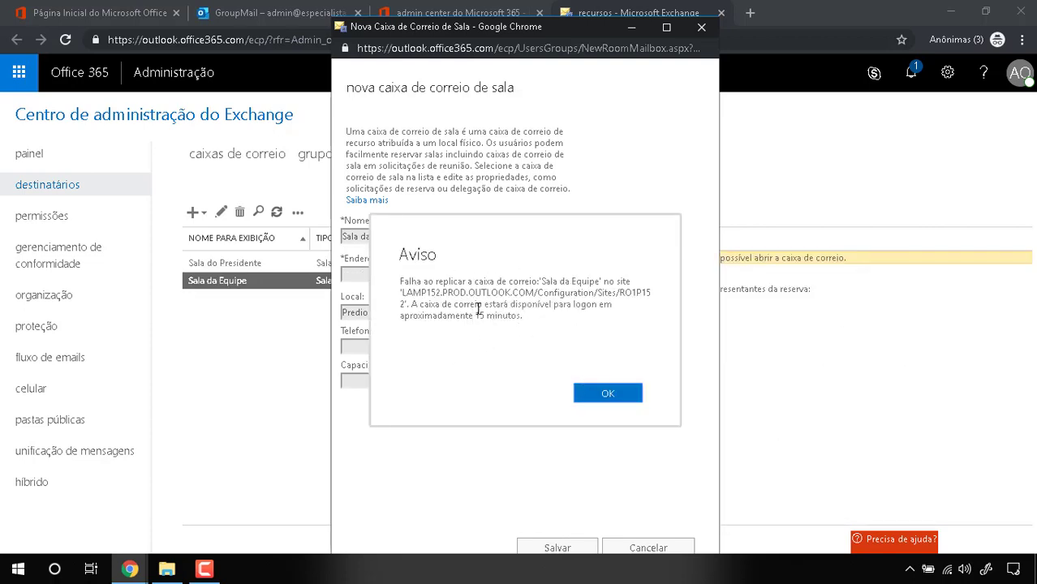
left_click(607, 394)
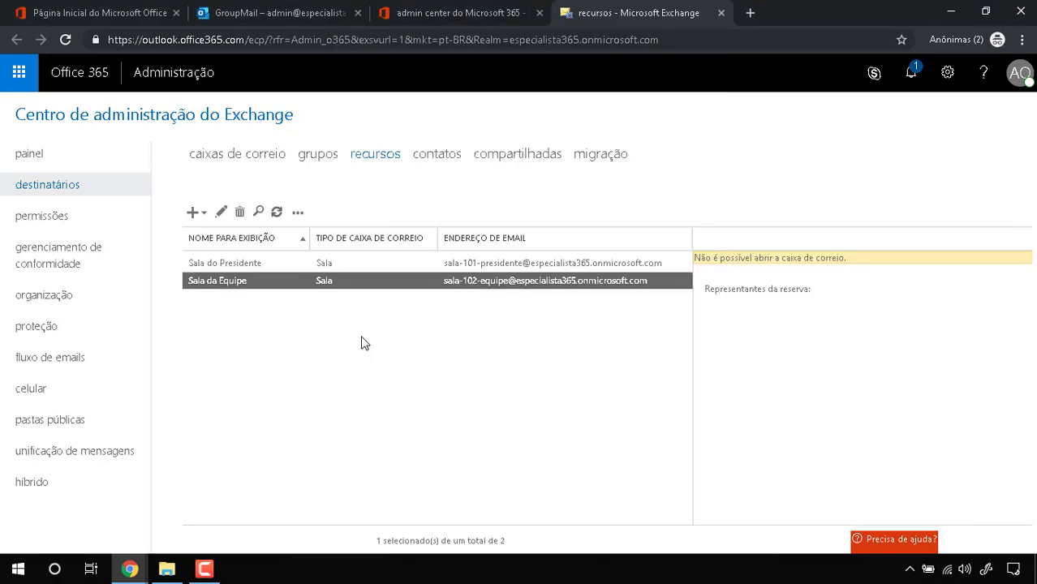
left_click(277, 263)
left_click(274, 280)
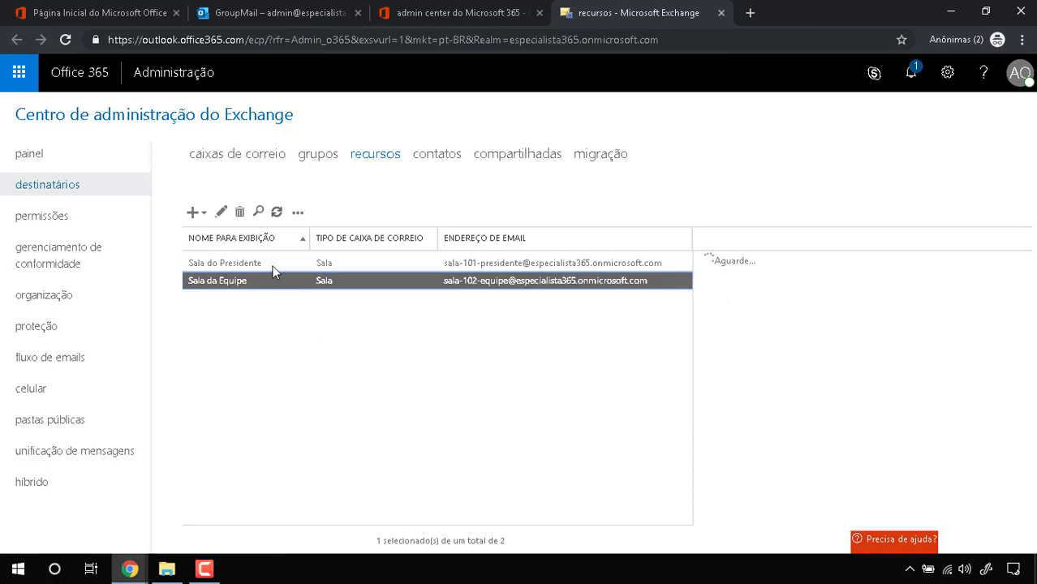
Examine the email addresses of the two room mailboxes in the resources list and the signed-in account's details
left_click(194, 213)
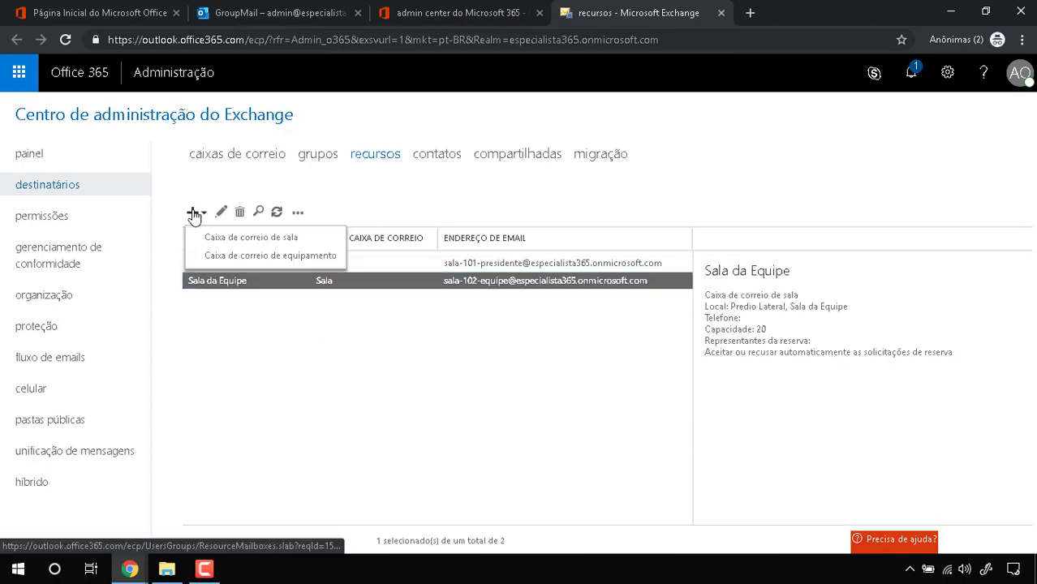
left_click(286, 256)
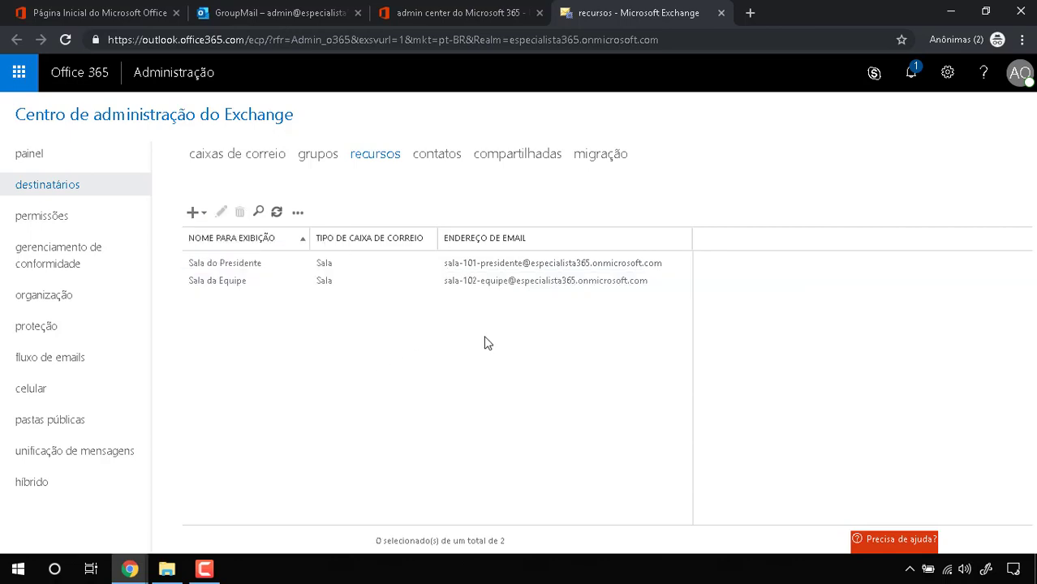
left_click_drag(485, 227, 634, 306)
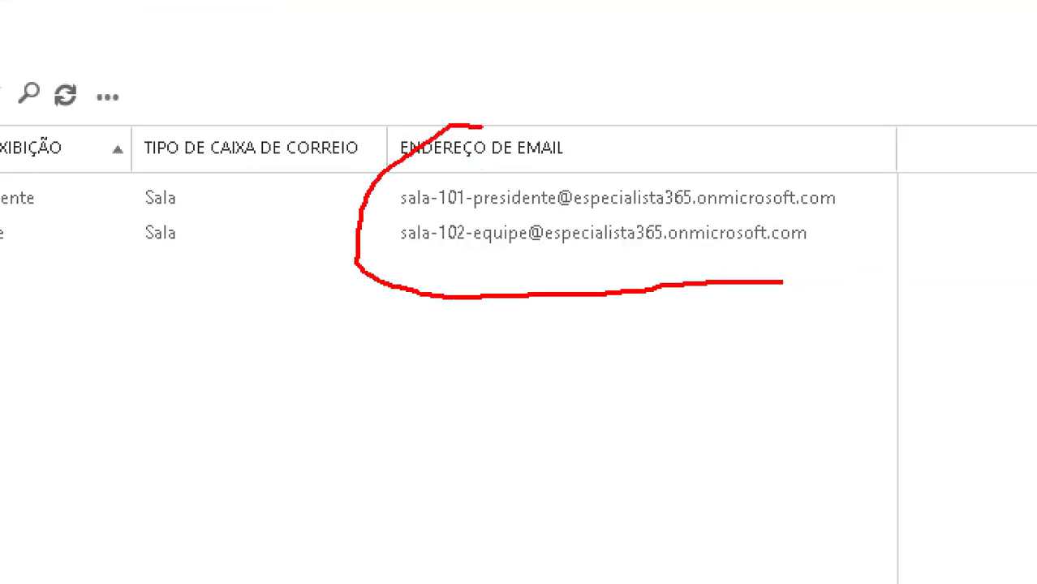
left_click_drag(783, 281, 389, 128)
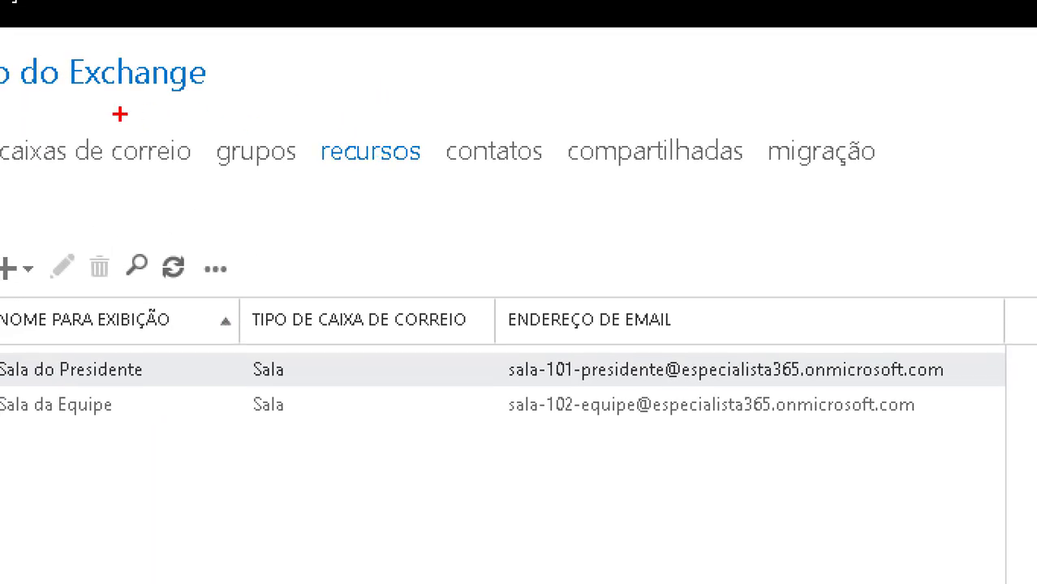
left_click_drag(334, 110, 340, 93)
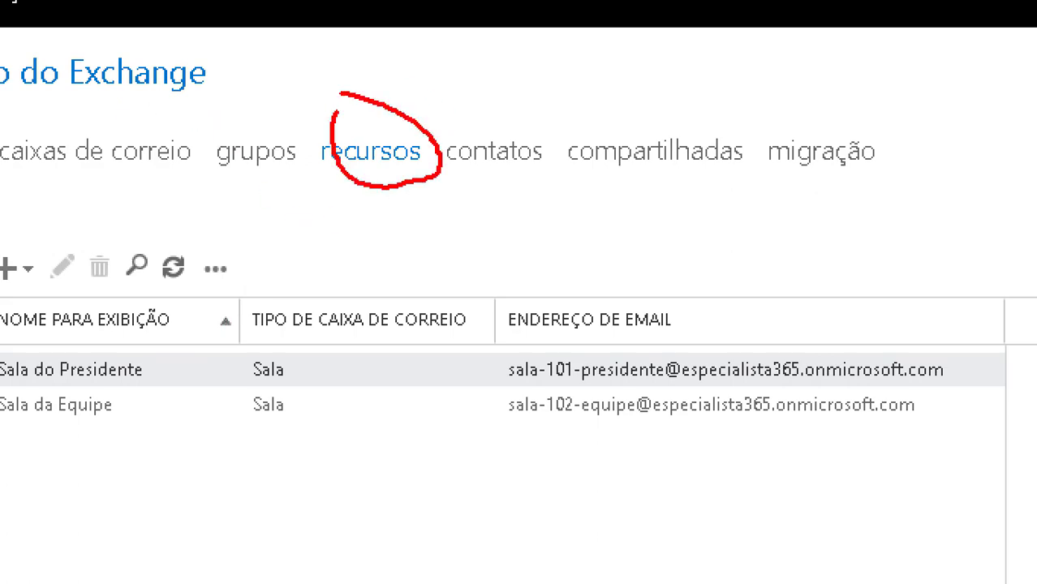
key("Escape")
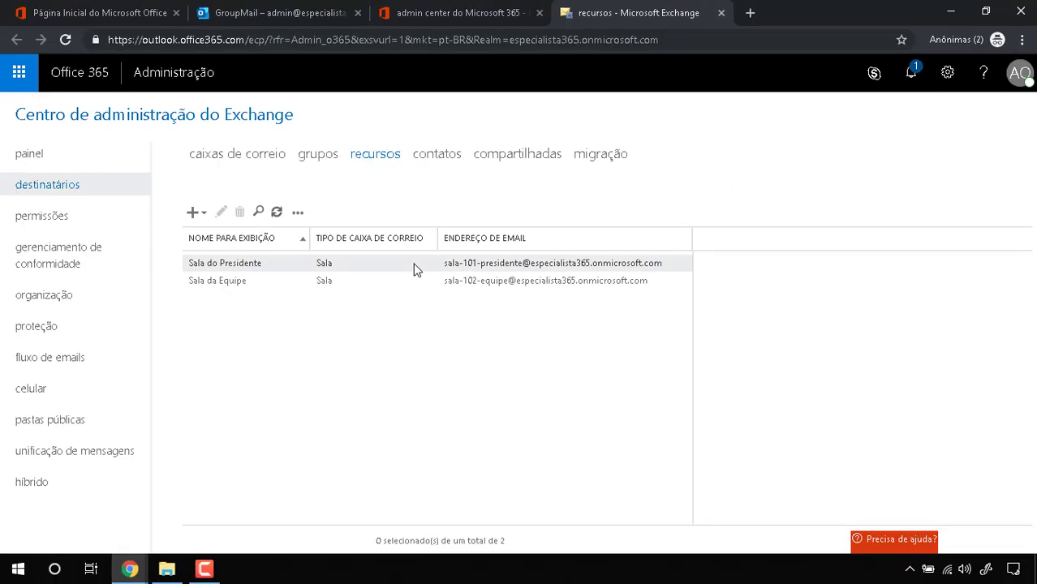
left_click(1015, 76)
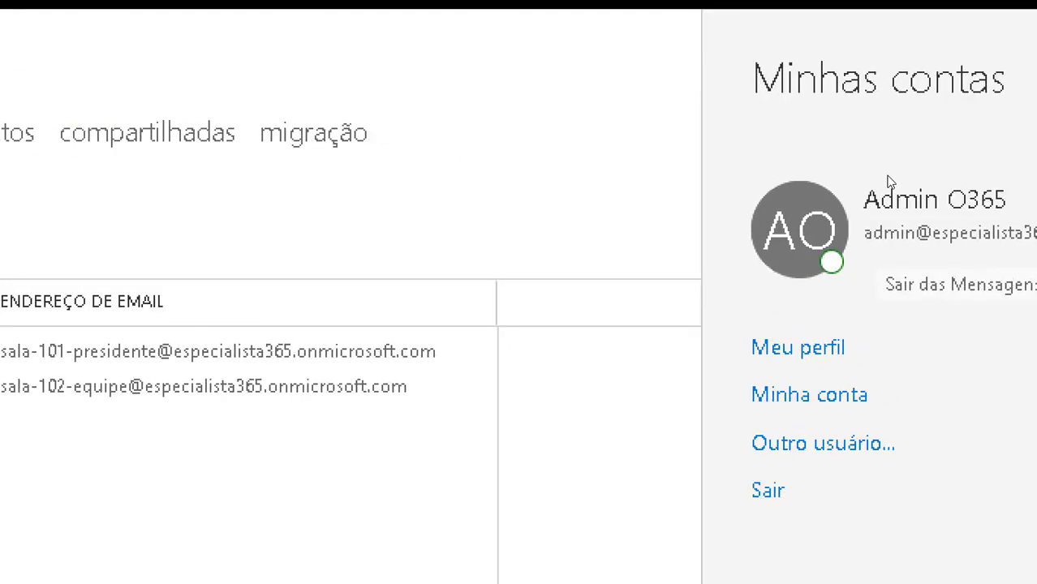
mouse_move(949, 159)
left_mouse_down()
mouse_move(863, 166)
mouse_move(970, 181)
left_mouse_up()
mouse_move(905, 149)
left_mouse_down()
mouse_move(674, 175)
mouse_move(688, 181)
mouse_move(672, 185)
left_mouse_up()
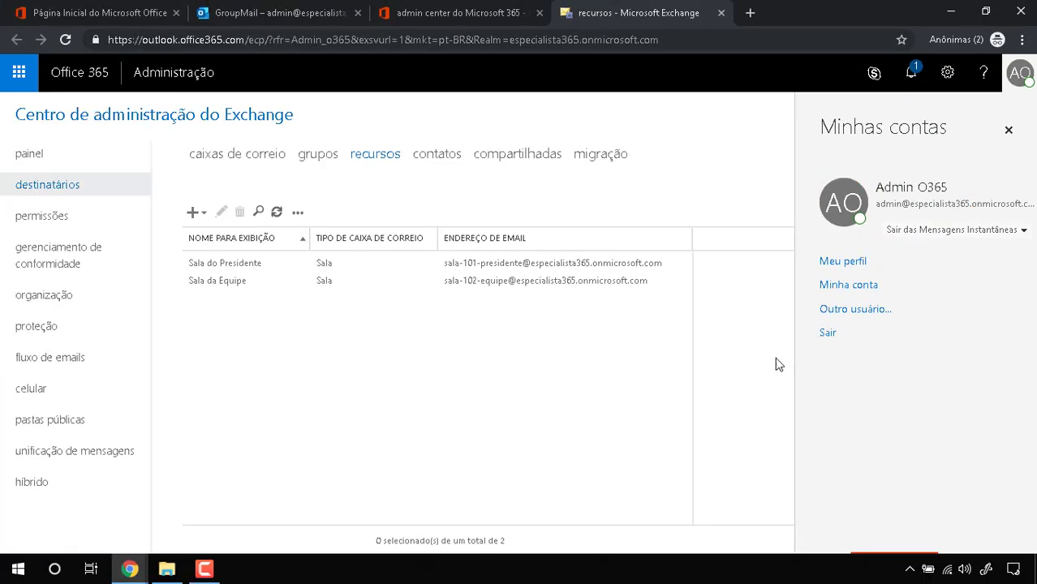
left_click(1010, 130)
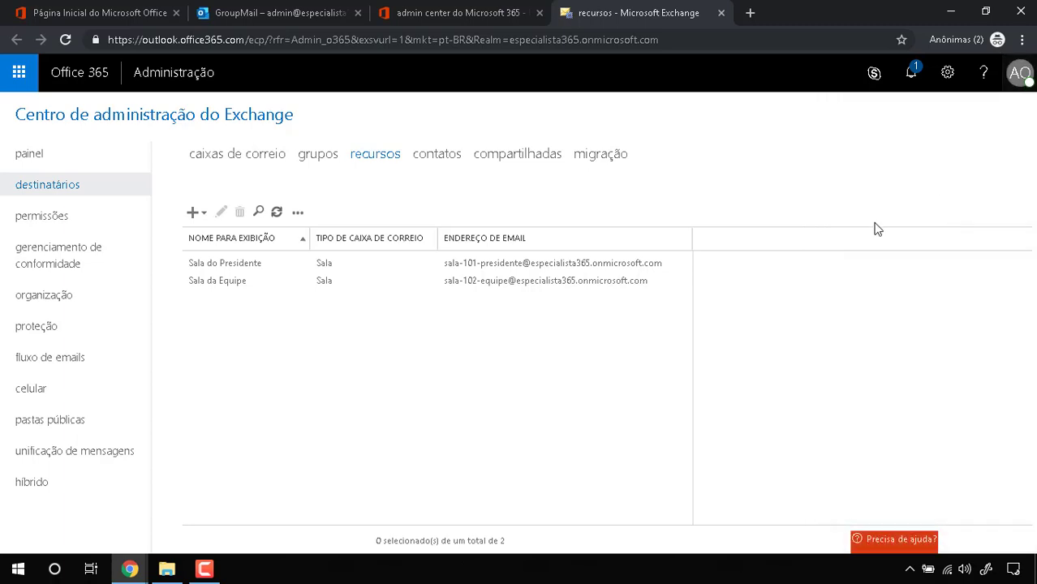
Create an equipment mailbox named "Carro UTIL-0001" with the email alias "carro-util-0001" and save it
left_click(194, 214)
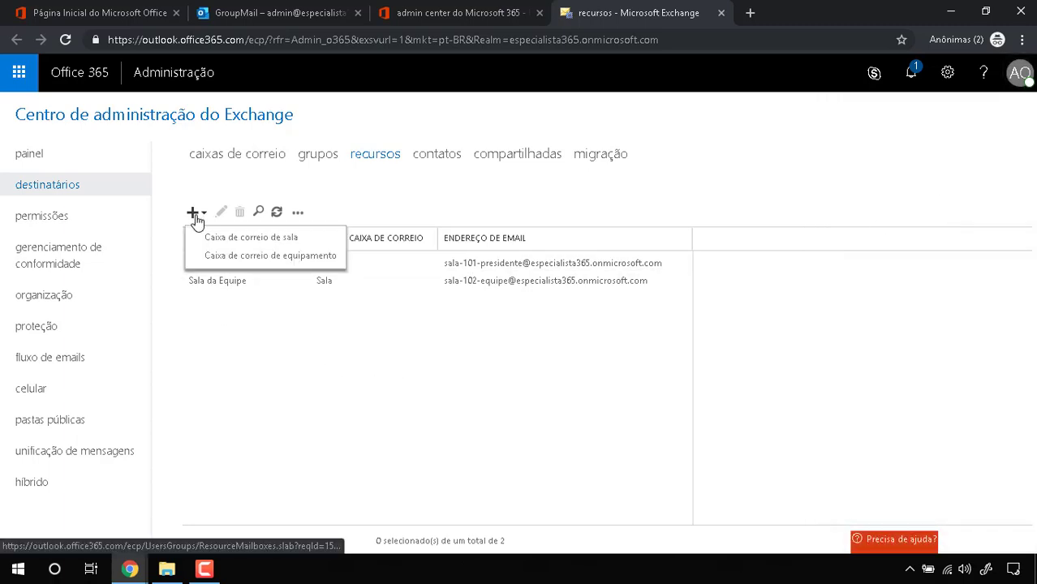
left_click(274, 256)
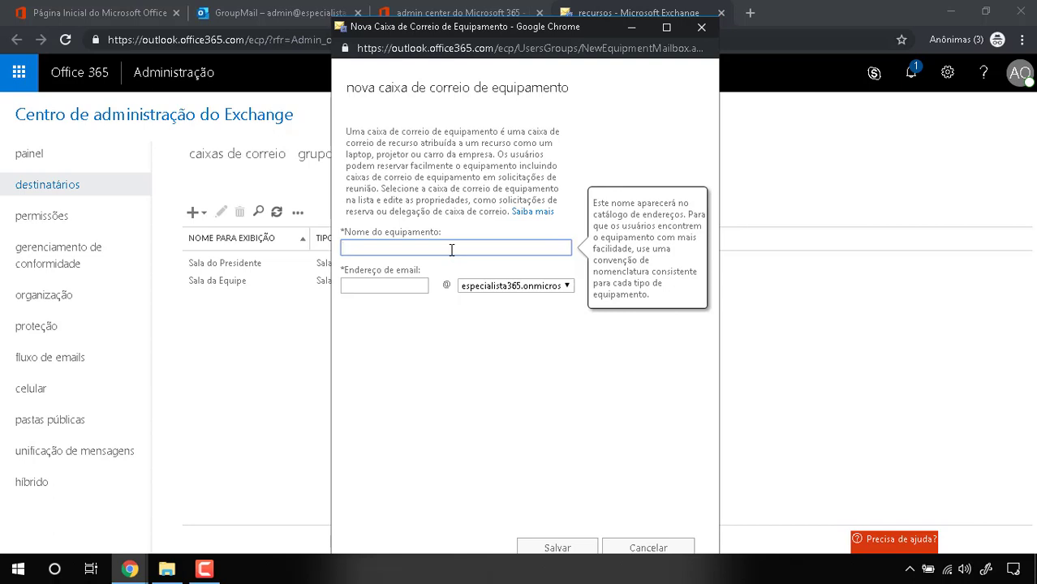
type("Carro 001-SUV")
key("BackSpace")
key("BackSpace")
key("BackSpace")
key("BackSpace")
key("BackSpace")
key("BackSpace")
key("BackSpace")
key("BackSpace")
key("BackSpace")
key("BackSpace")
key("BackSpace")
key("BackSpace")
type("Carr")
key("BackSpace")
type("ro UTIL-0001")
key("Tab")
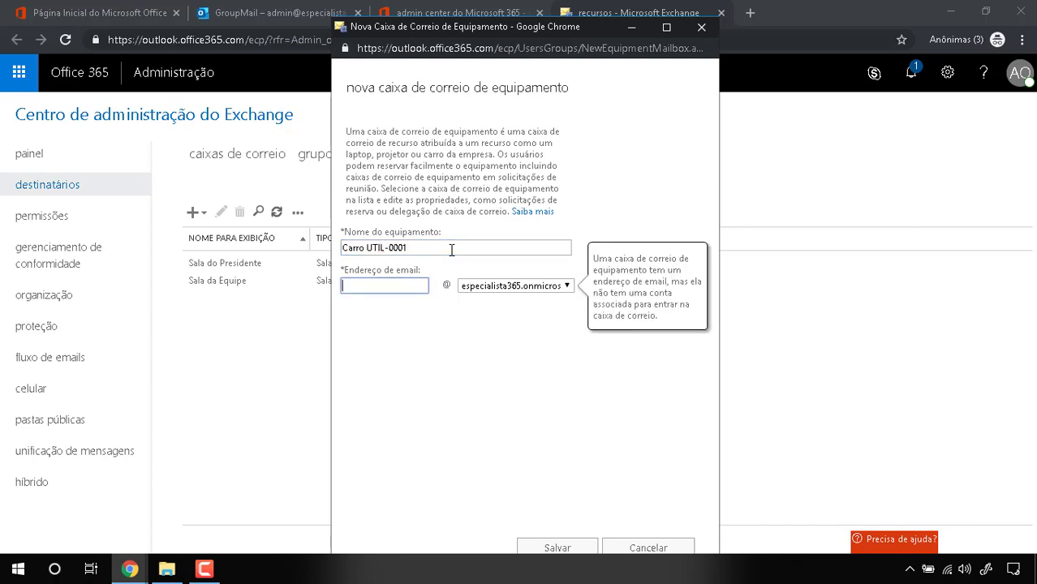
type("carro-util-0001")
left_click(578, 550)
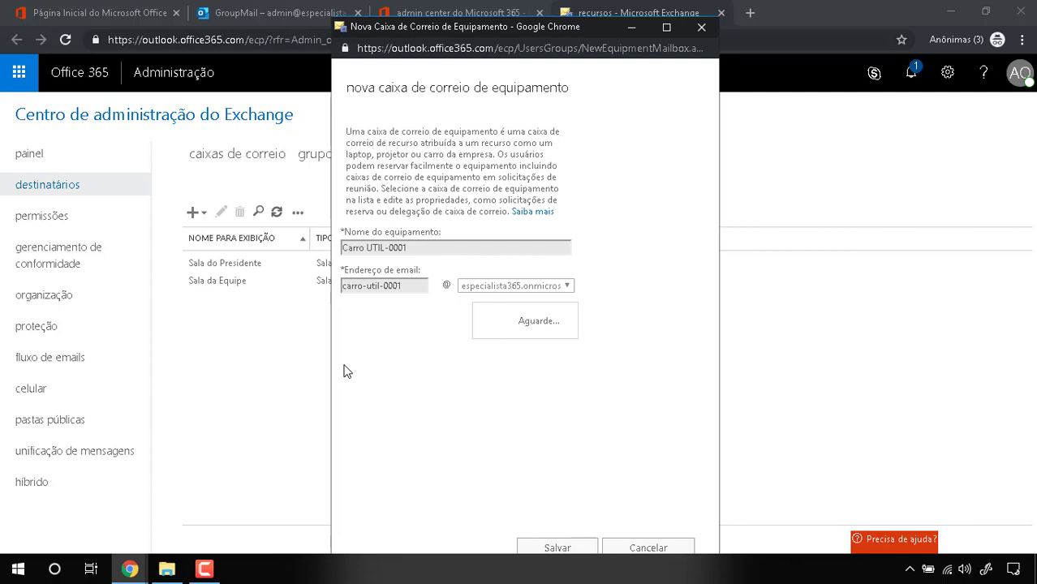
Create an equipment mailbox named "Carro SUV-0002" with the email alias "carro-suv-0002", save it and dismiss the notice
left_click(192, 213)
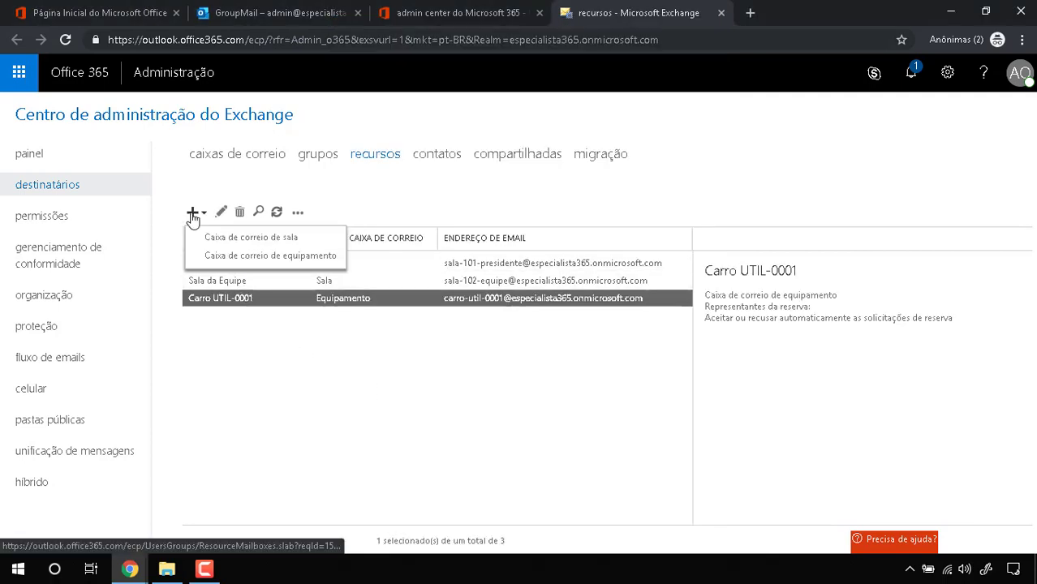
left_click(247, 257)
type("Carro")
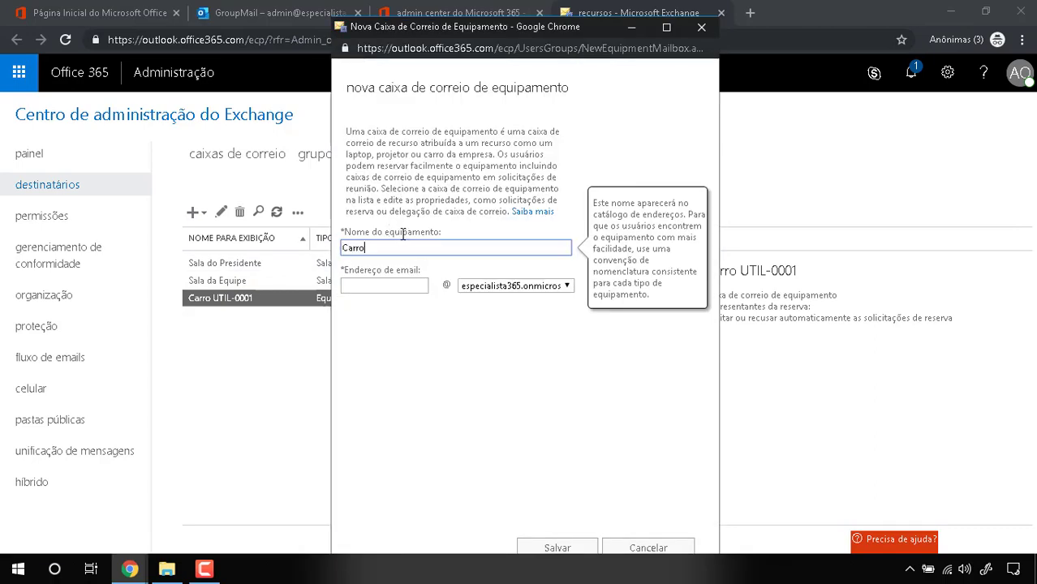
type(" SUV-0002")
left_click(412, 283)
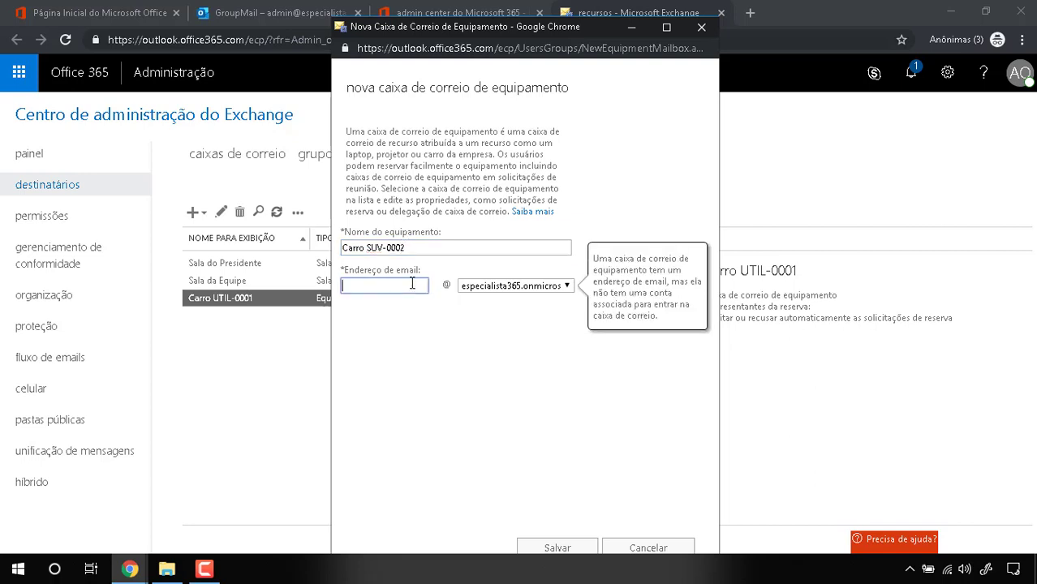
type("carro-suv-0002")
left_click(581, 548)
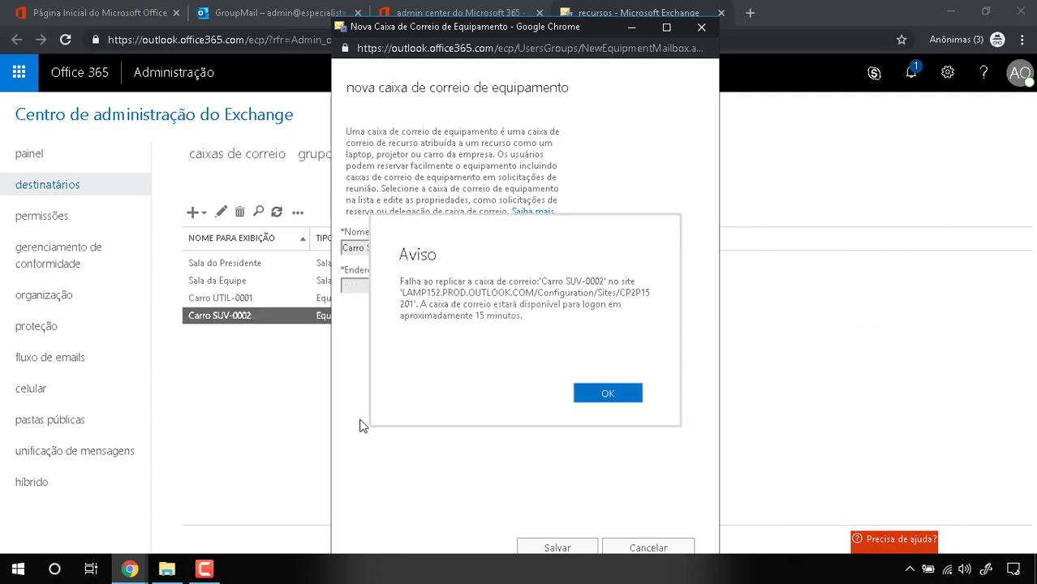
left_click(608, 393)
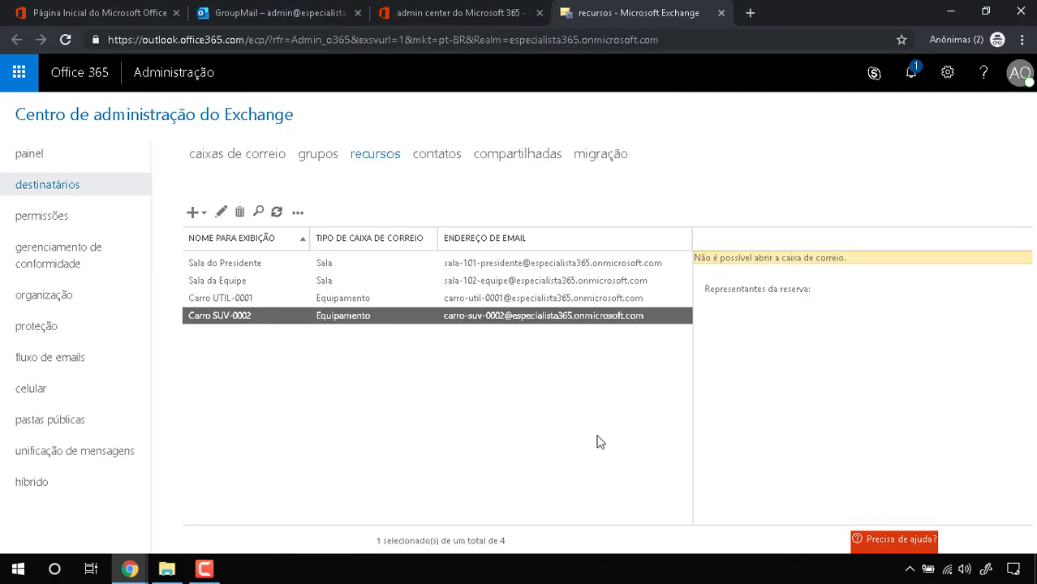
Check the details of the Carro SUV-0002 and Sala do Presidente mailboxes in the resources list
left_click(202, 300)
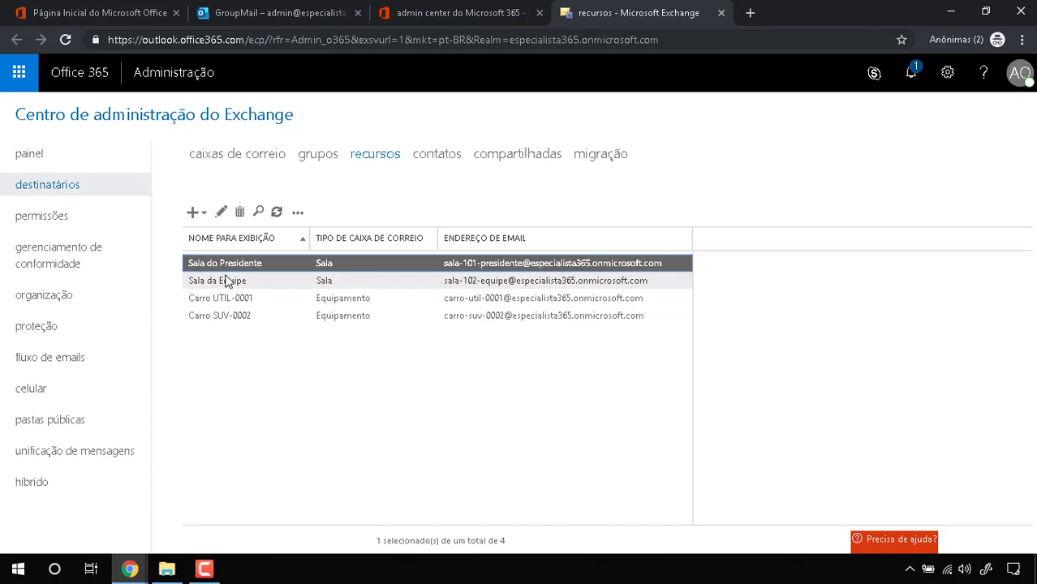
left_click(225, 320)
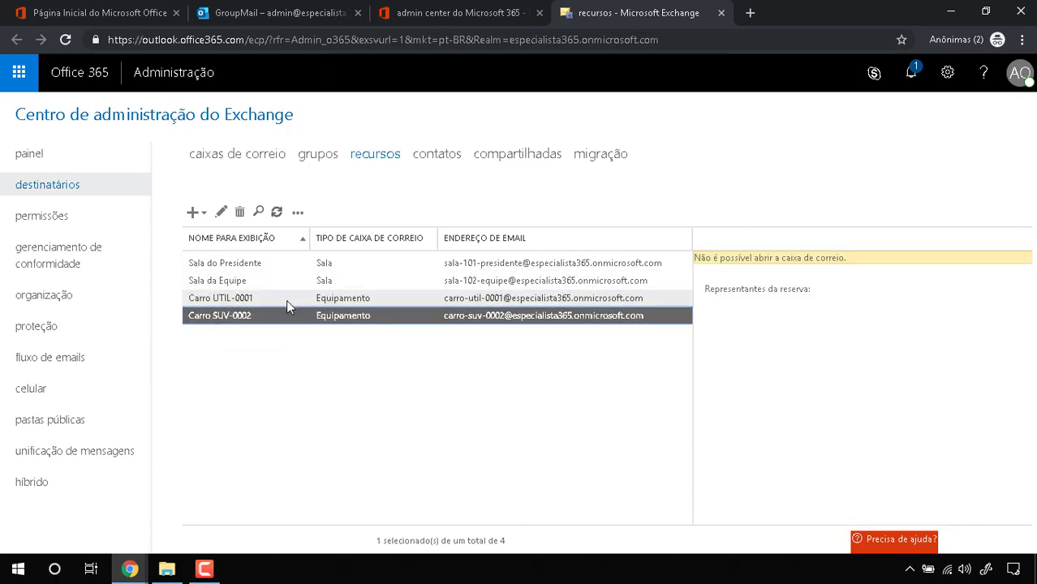
left_click(258, 267)
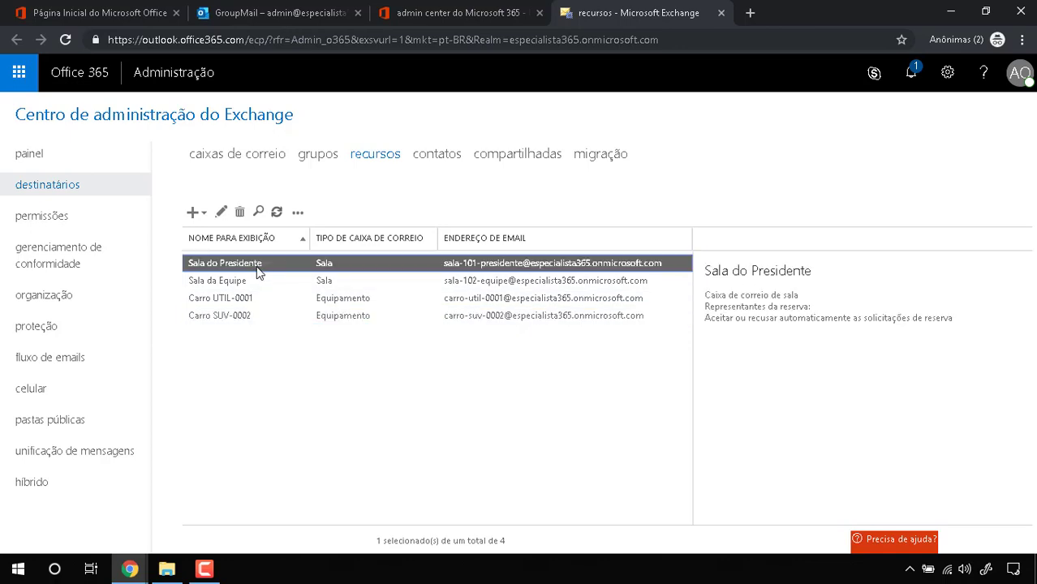
Switch to Outlook and start a calendar event on 16 May 2019 titled "Reuniao de Status"
left_click(239, 10)
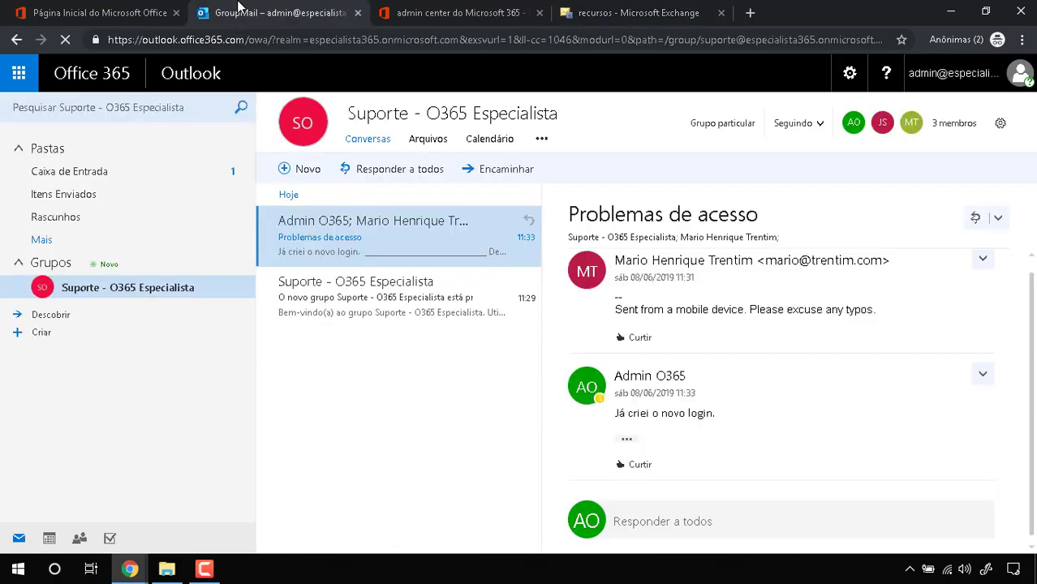
left_click(103, 177)
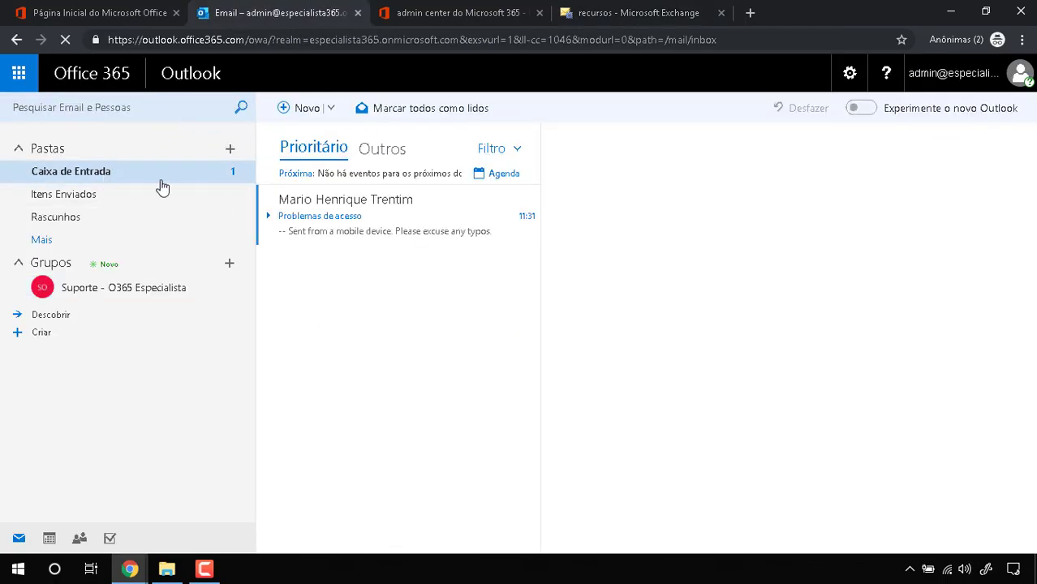
double_click(538, 366)
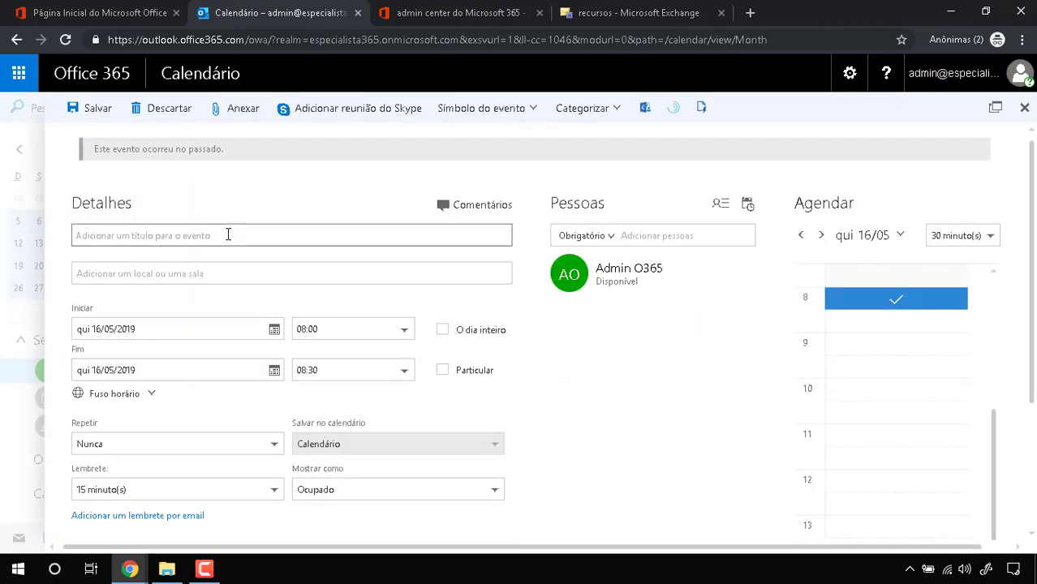
left_click(228, 235)
type("Reuniao ")
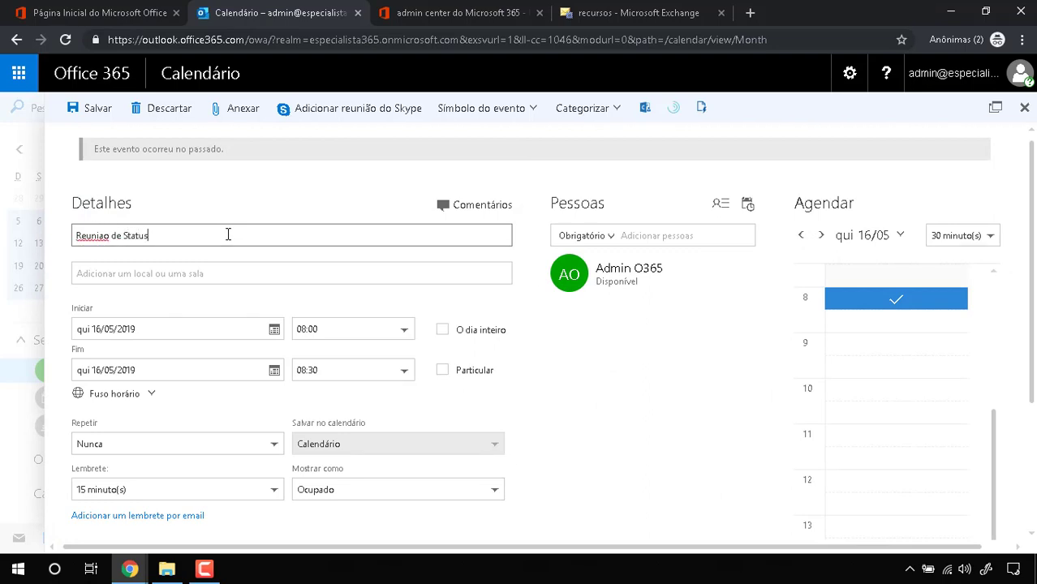
type("de Status")
Add the Sala da Equipe room as the event's location and make it an all-day event
left_click(234, 275)
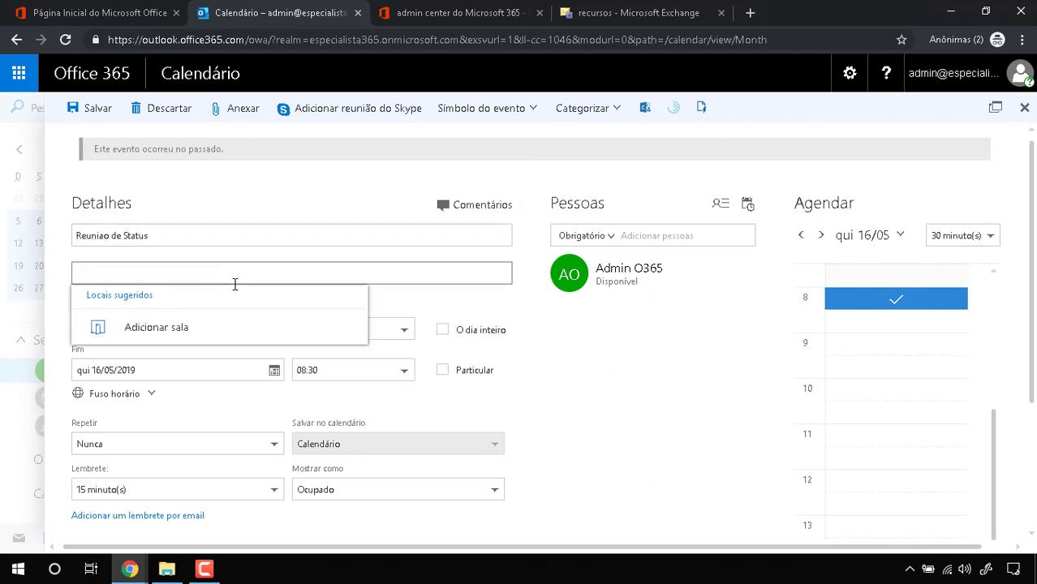
left_click(215, 330)
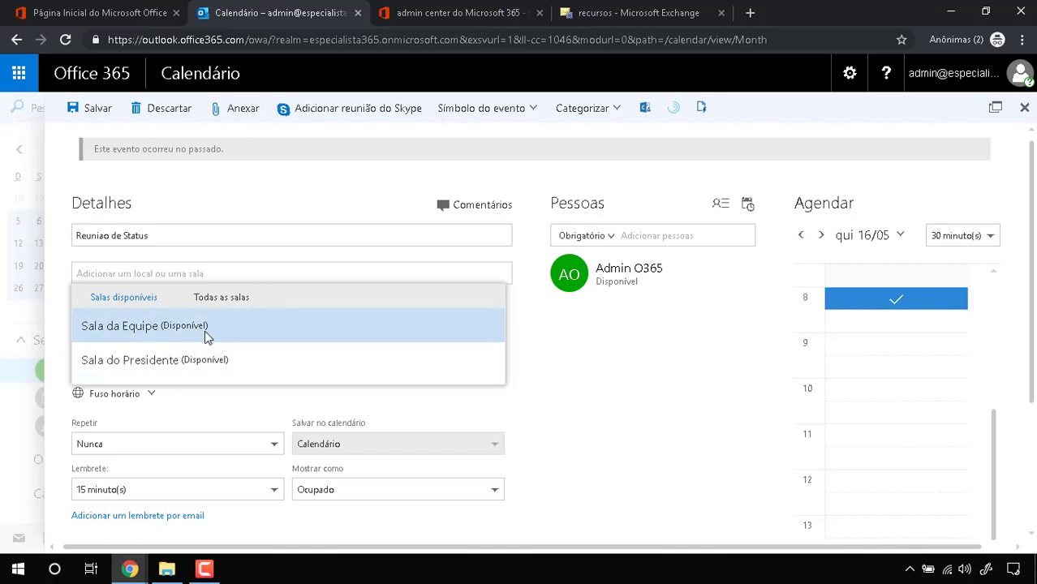
left_click(219, 329)
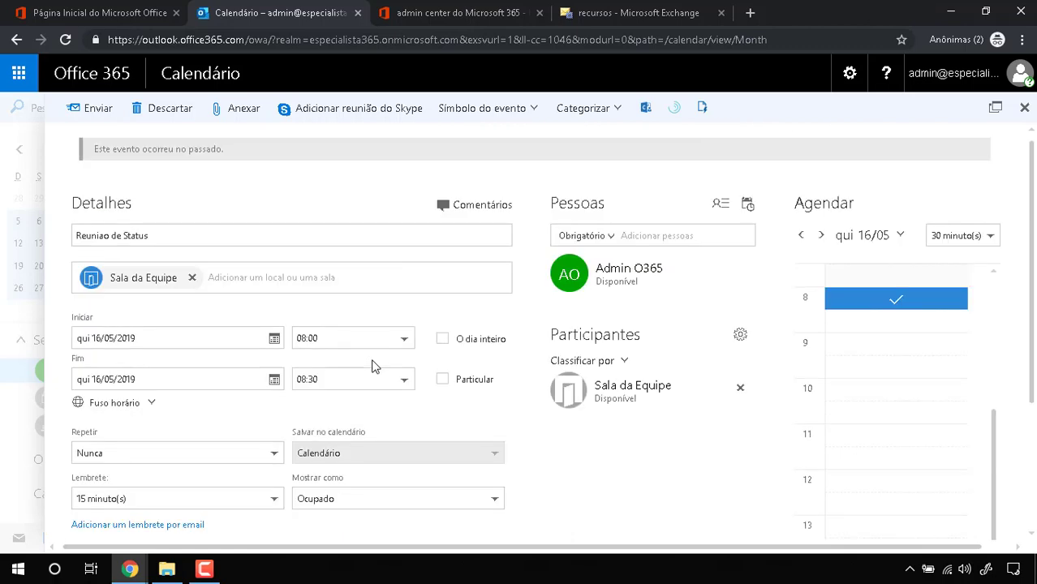
left_click(442, 339)
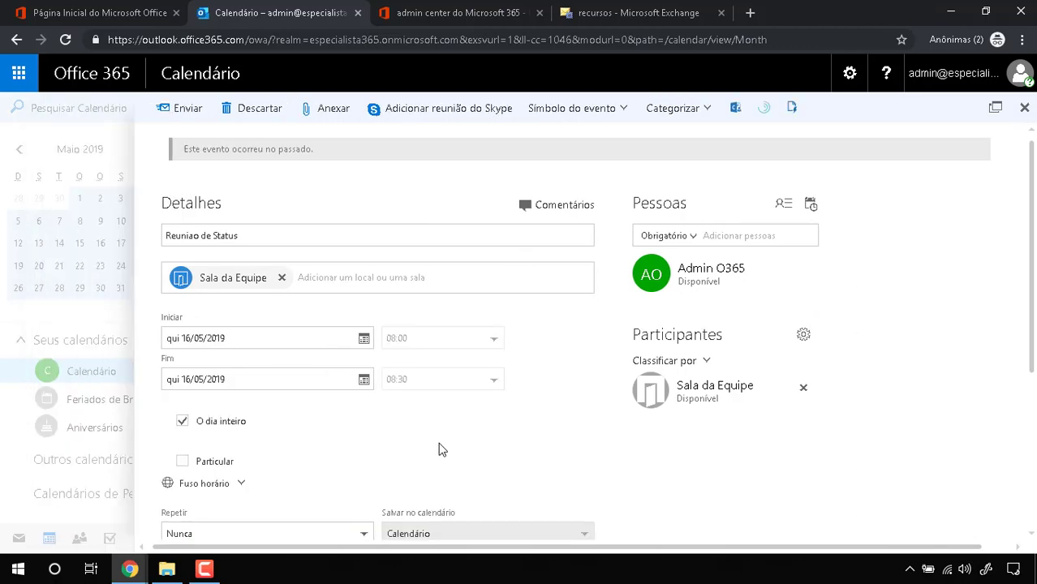
Send the meeting request for Reuniao de Status and dismiss the browser's location permission request
scroll(555, 381, "down", 3)
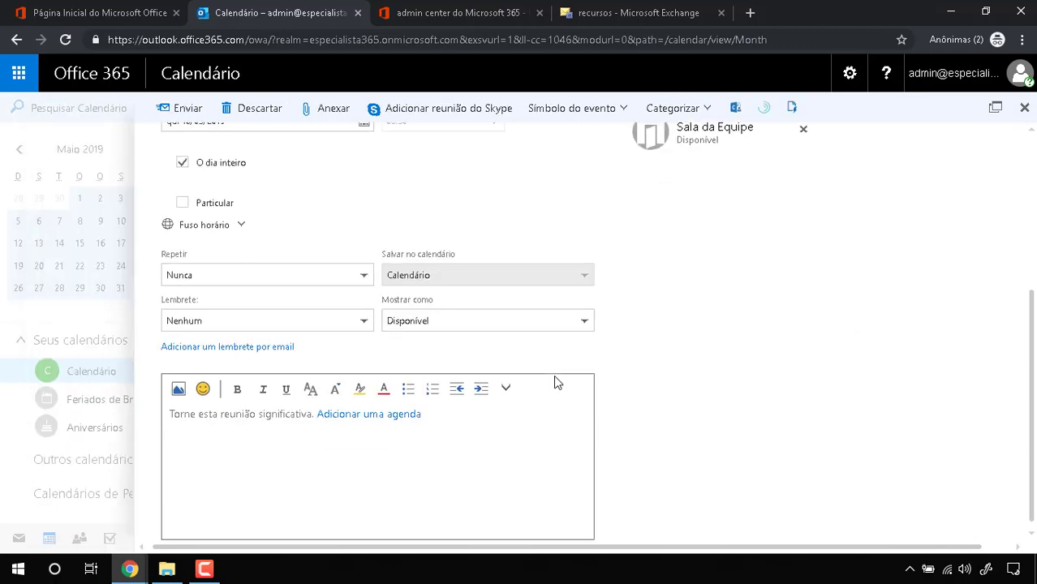
scroll(555, 380, "up", 2)
scroll(555, 380, "up", 1)
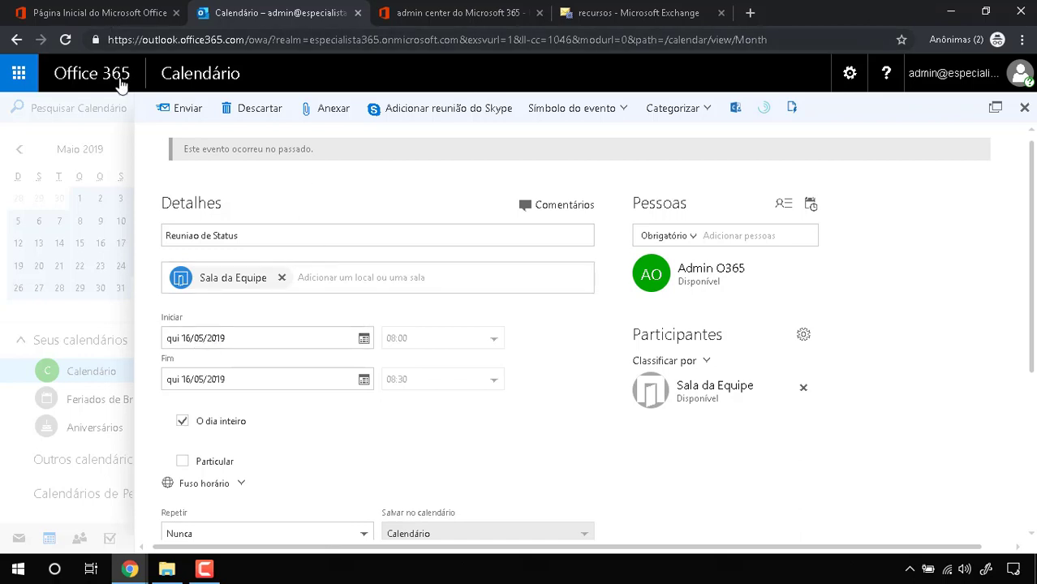
left_click(179, 111)
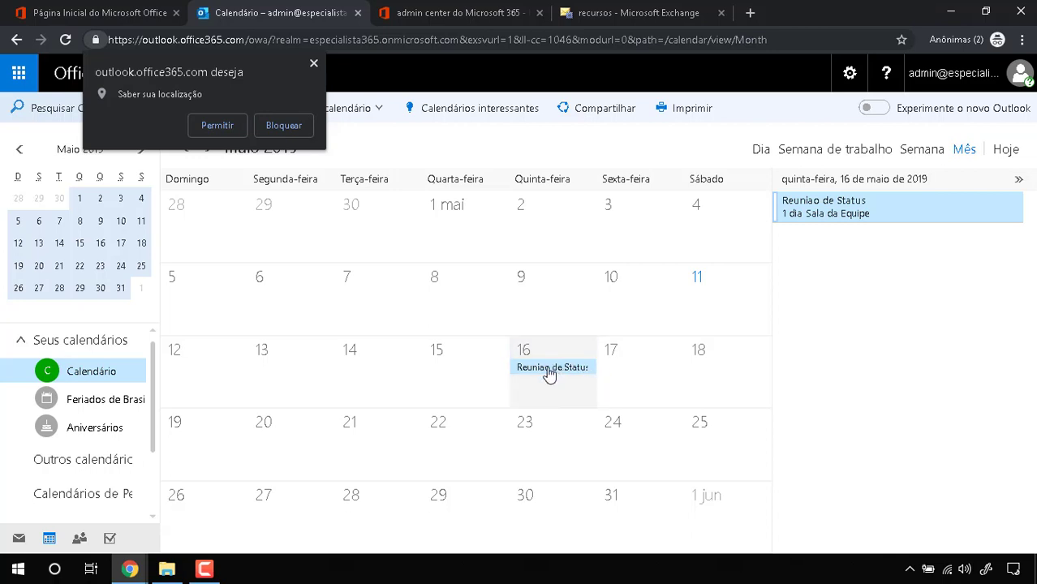
left_click(313, 63)
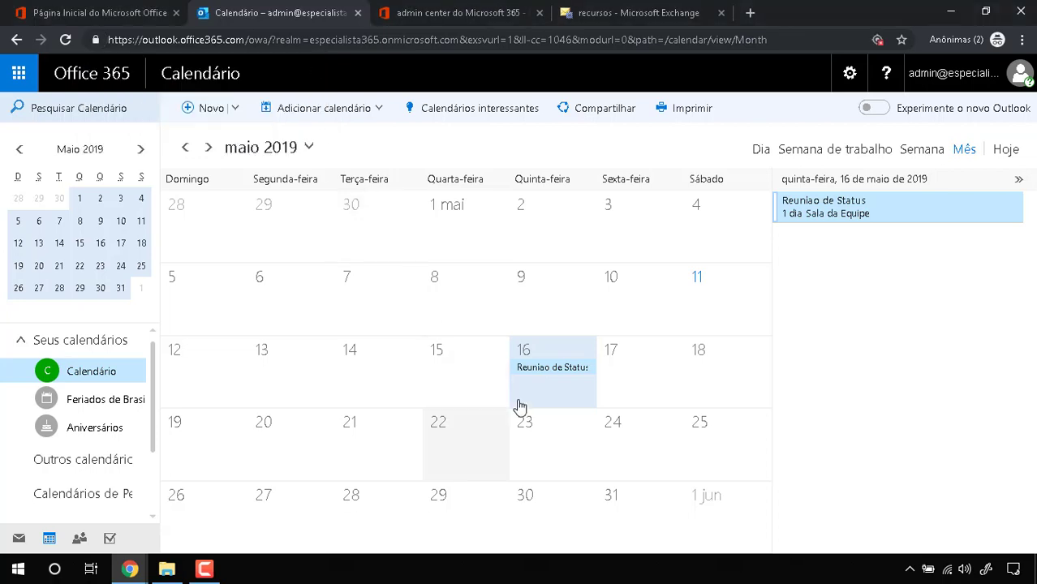
Return to the Exchange admin center and read how the Sala do Presidente mailbox handles booking requests
left_click(611, 17)
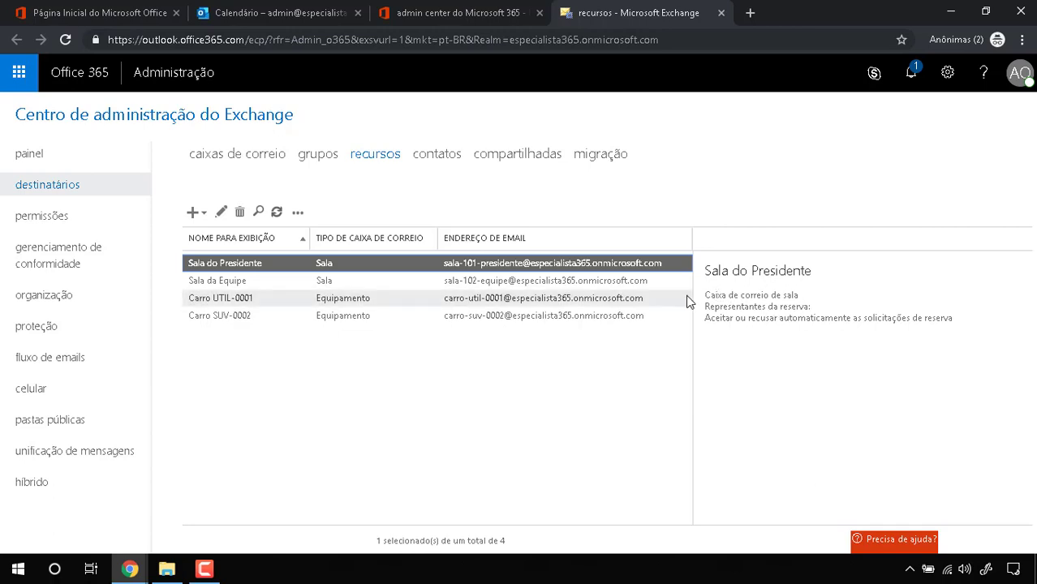
left_click_drag(713, 293, 793, 290)
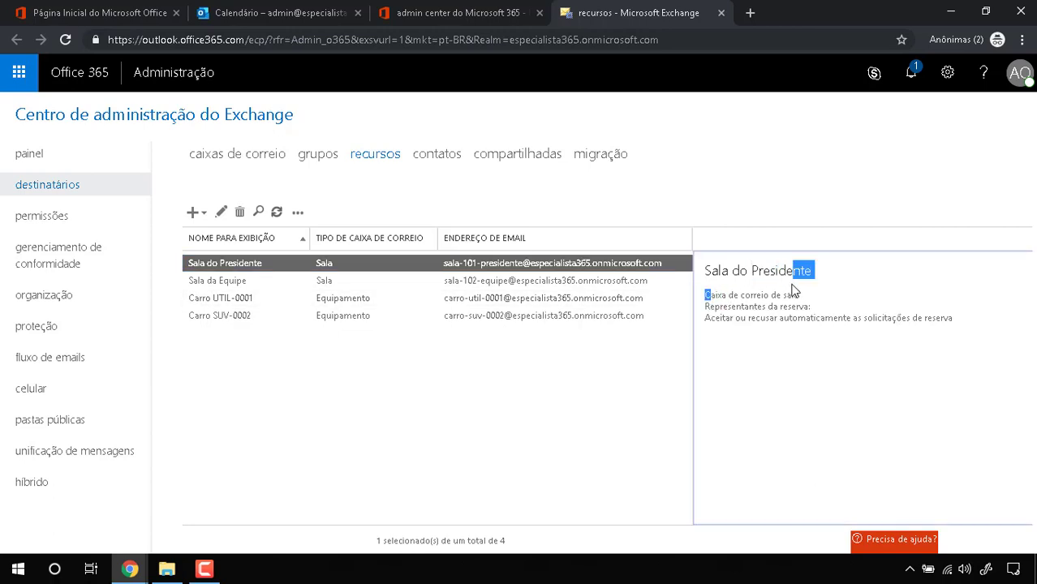
left_click_drag(725, 306, 863, 320)
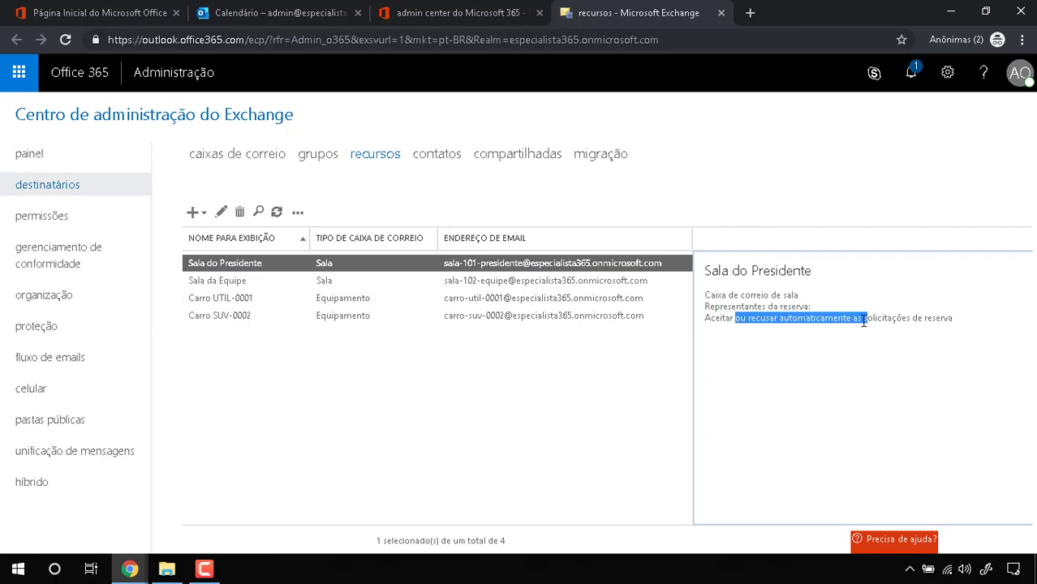
Open the Sala da Equipe mailbox for editing and examine its additional general options, including department, company and address book policy
left_click(219, 280)
left_click(220, 212)
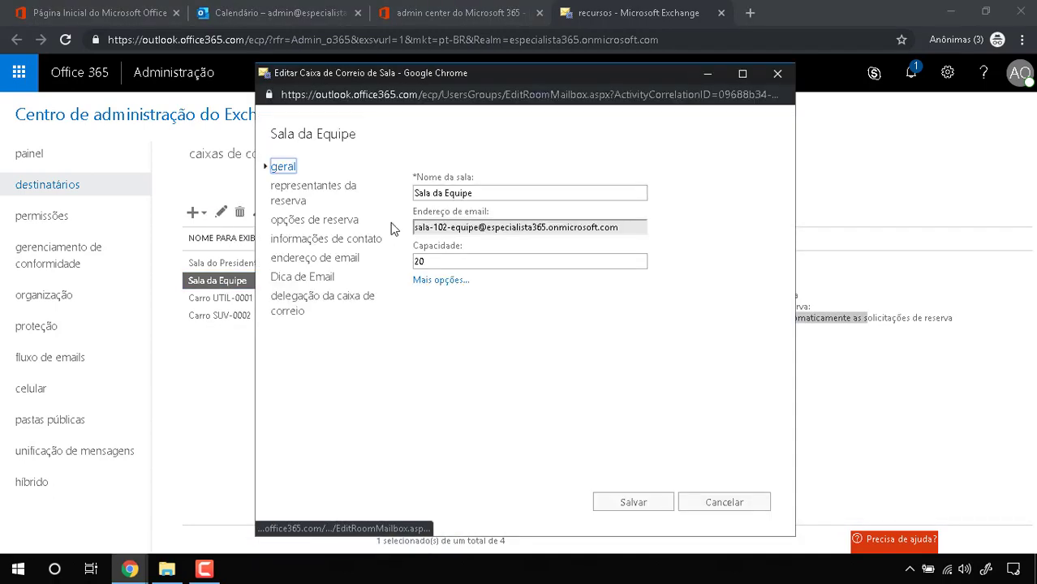
left_click(441, 280)
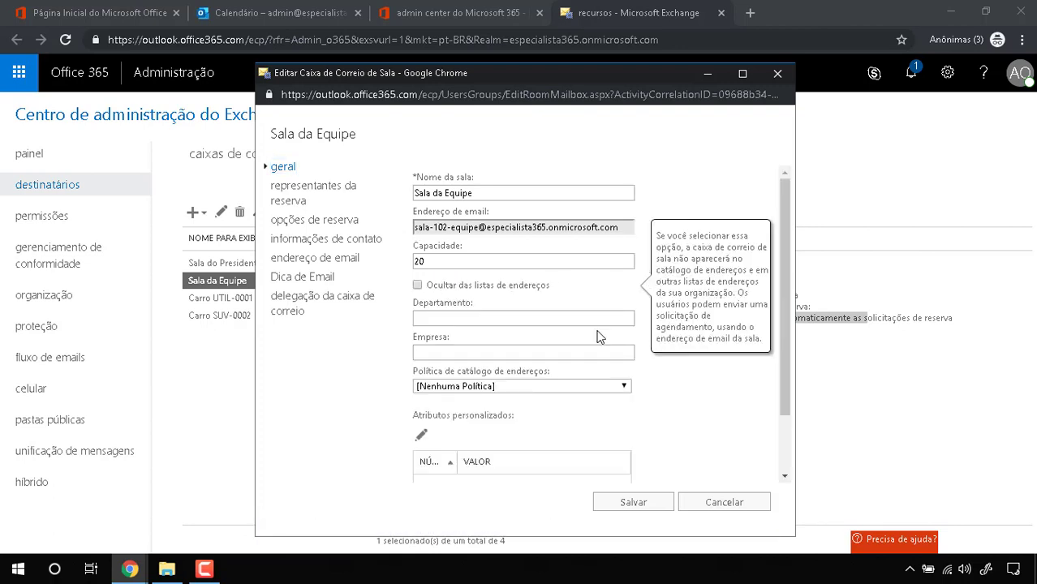
left_click(436, 317)
left_click(480, 357)
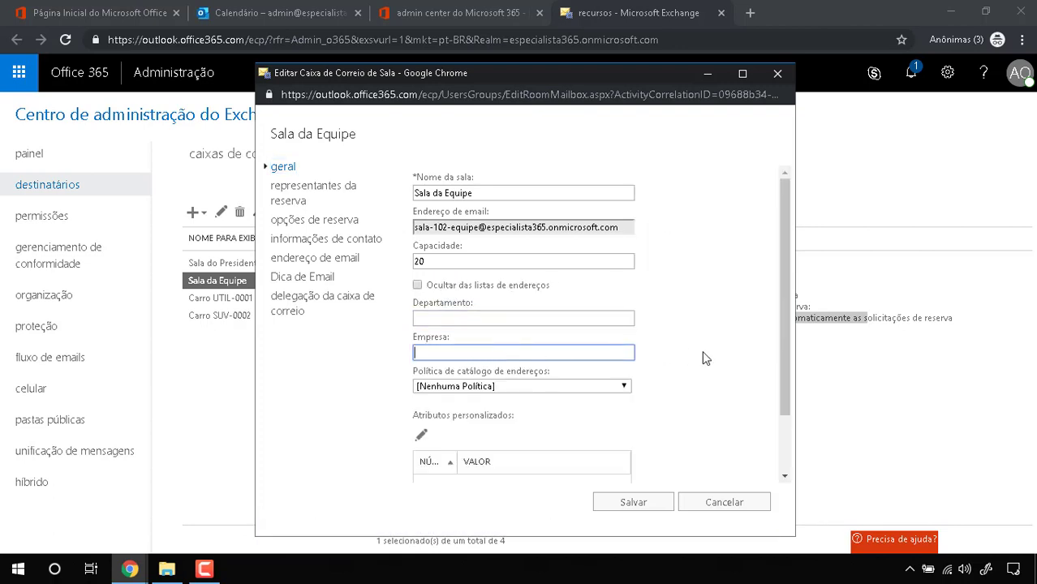
scroll(704, 351, "down", 2)
left_click(621, 313)
left_click(623, 313)
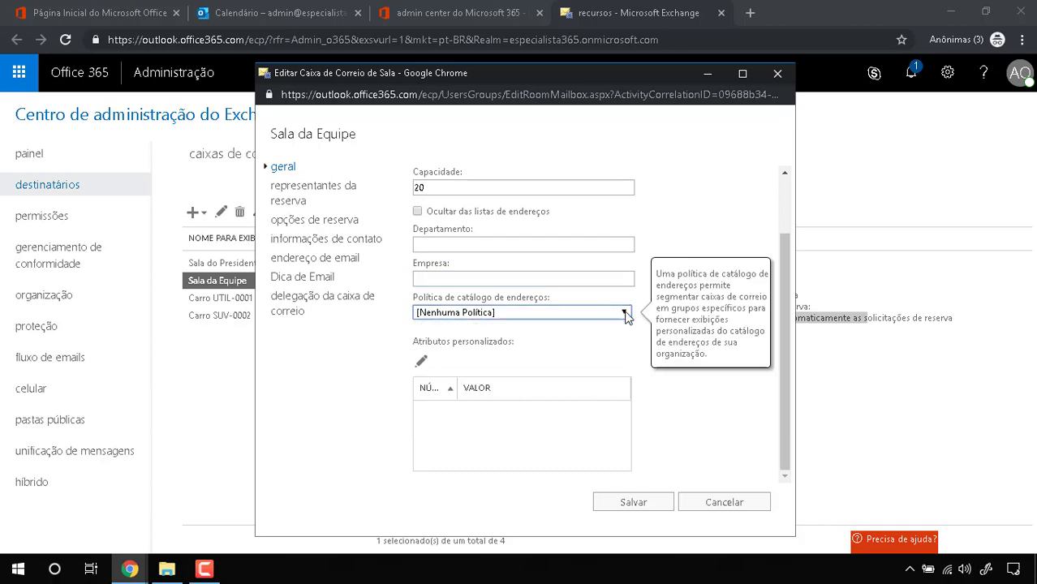
left_click(623, 313)
left_click(624, 313)
Set Sala da Equipe's booking requests to be accepted or declined by selected delegates
left_click(341, 193)
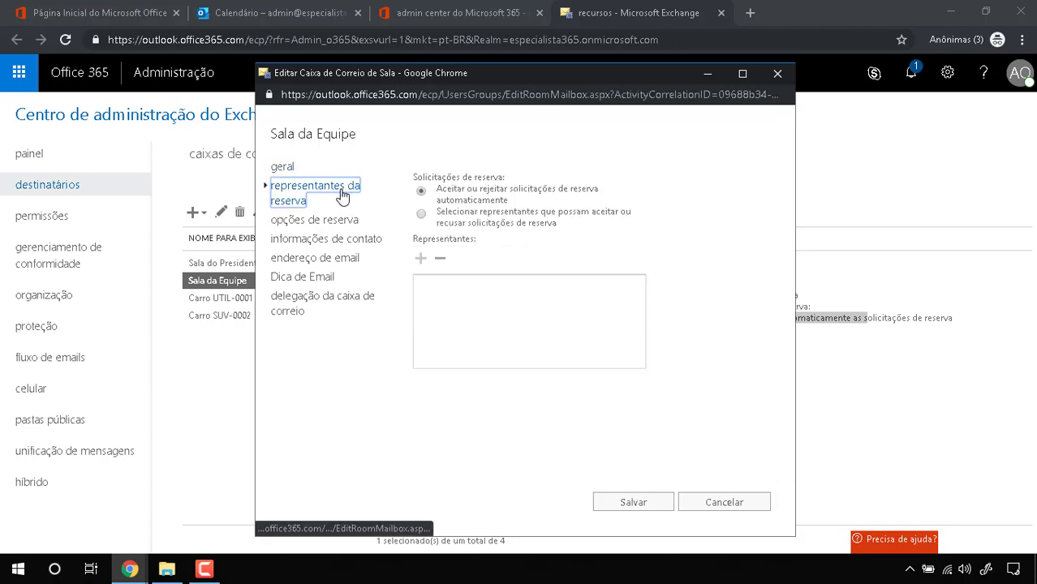
mouse_move(465, 226)
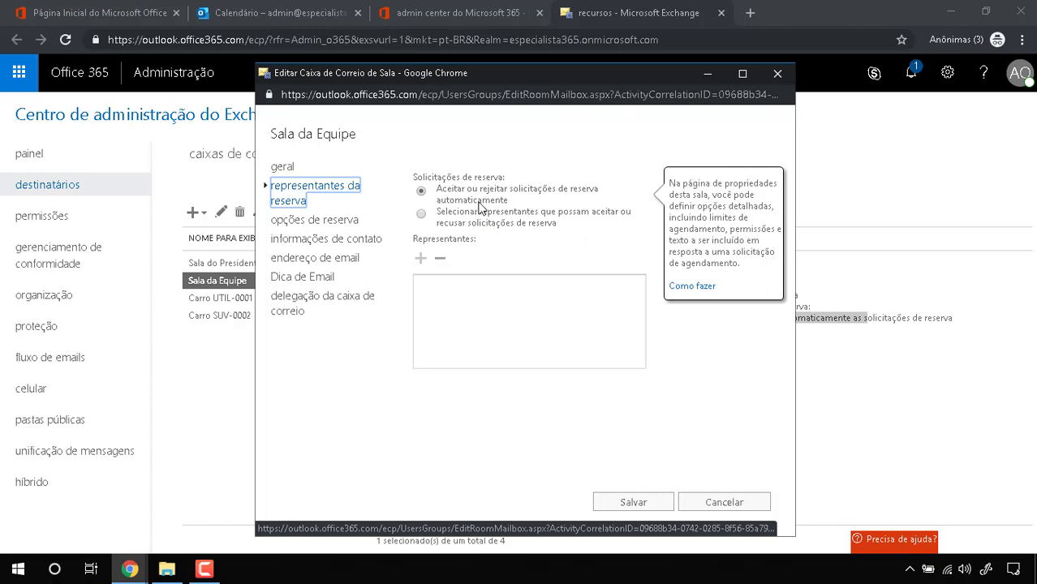
left_click(532, 220)
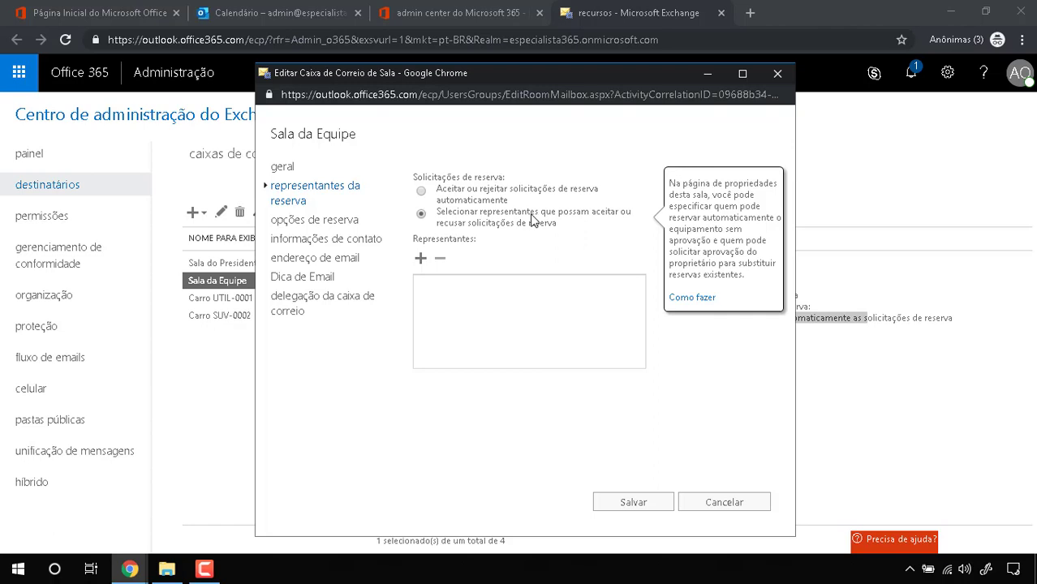
Examine Sala da Equipe's booking options, including the maximum lead time and duration, and open its contact information
left_click(318, 226)
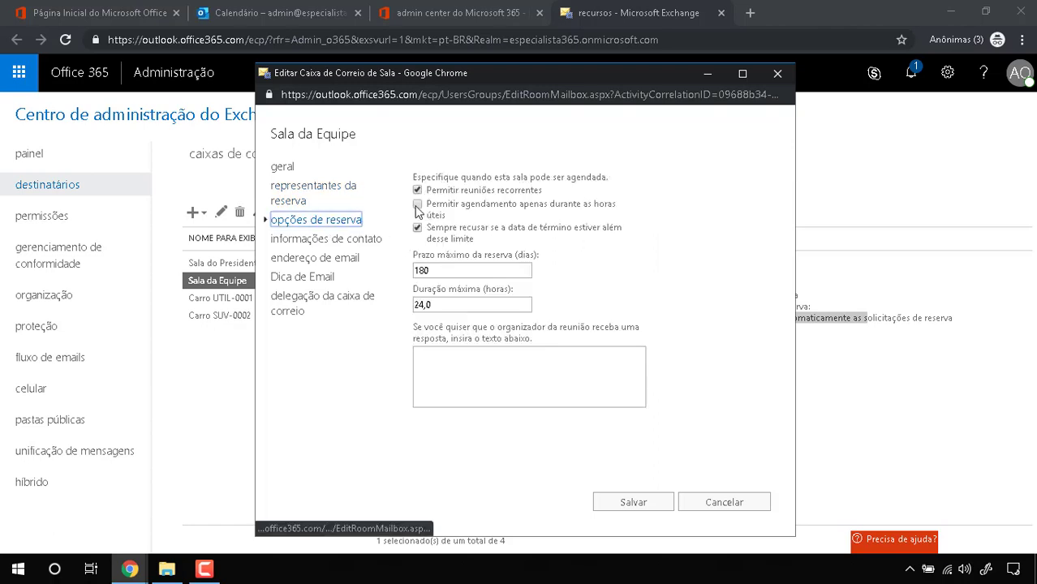
mouse_move(525, 209)
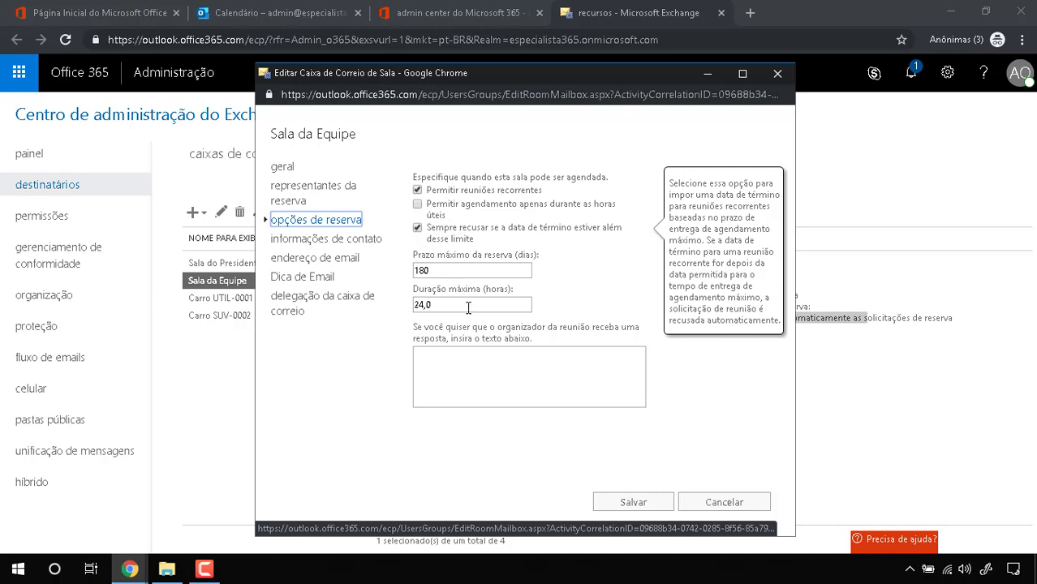
double_click(420, 268)
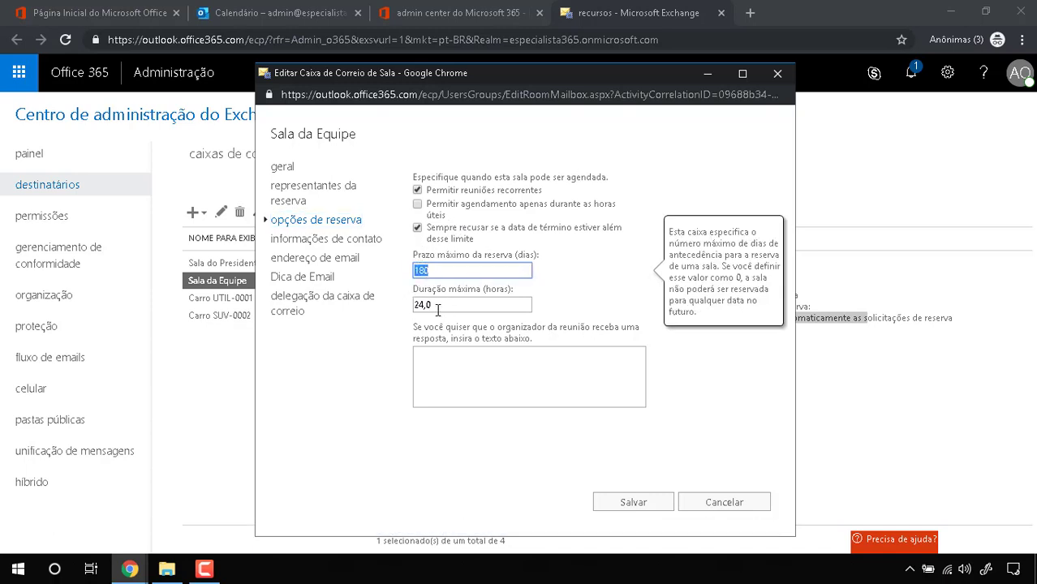
double_click(422, 304)
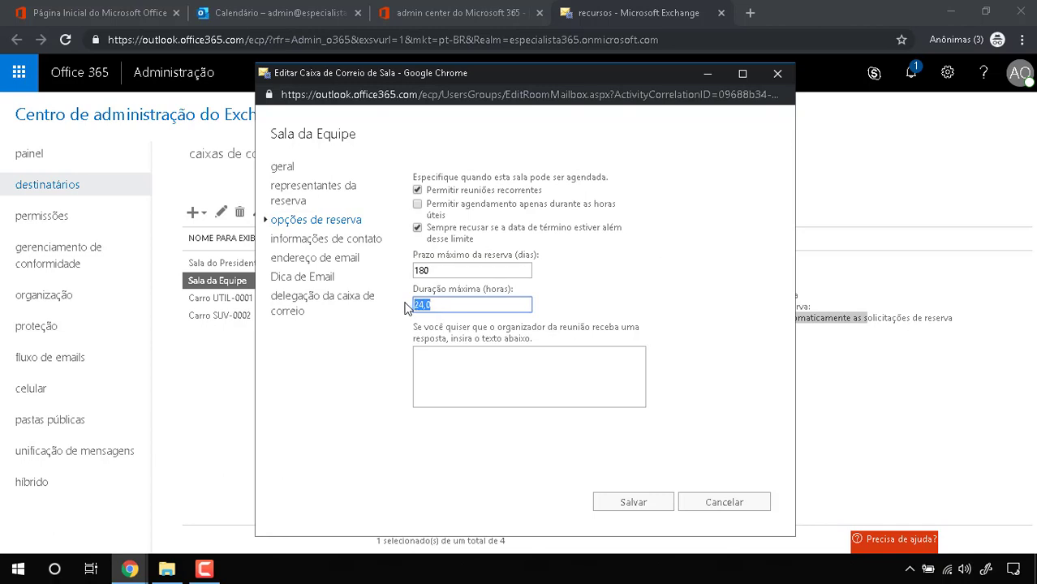
left_click(371, 246)
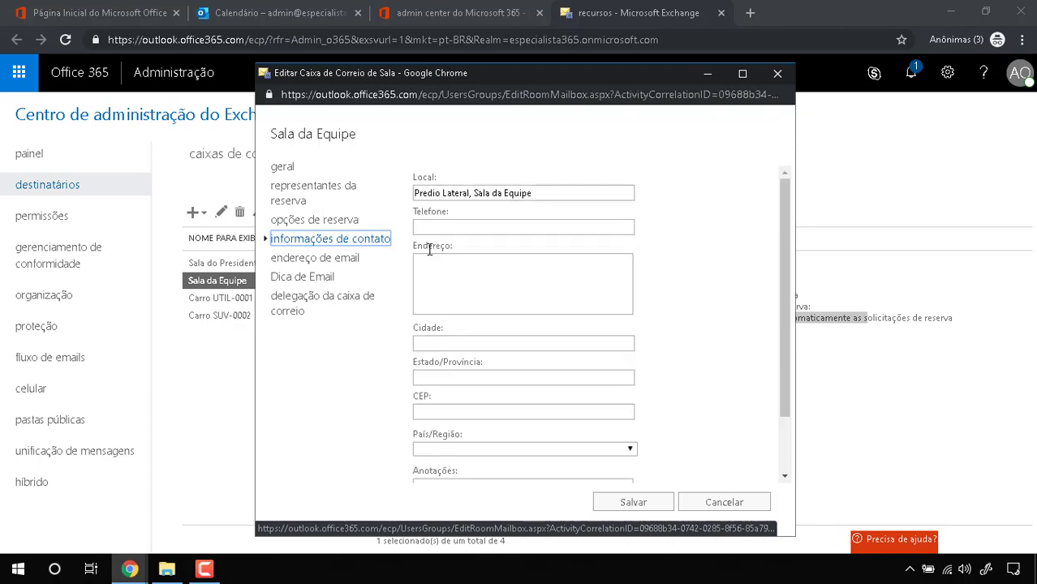
left_click(298, 258)
left_click(299, 280)
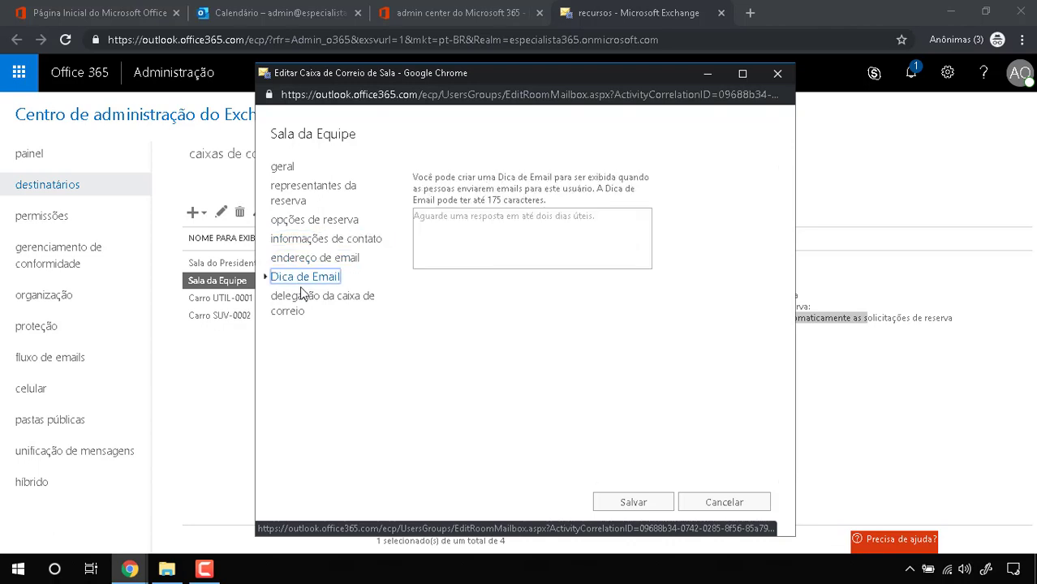
left_click(302, 297)
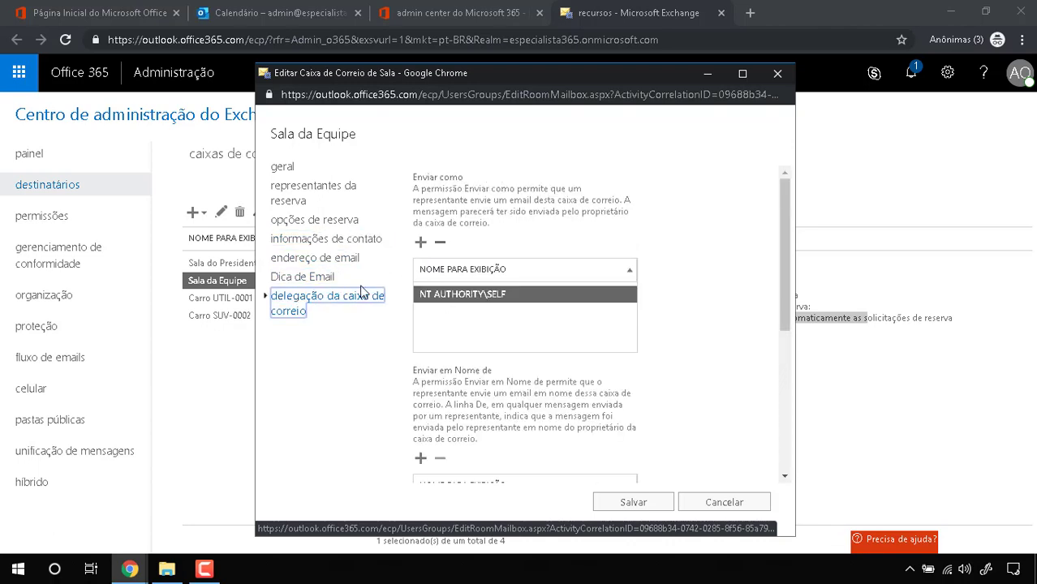
left_click(305, 198)
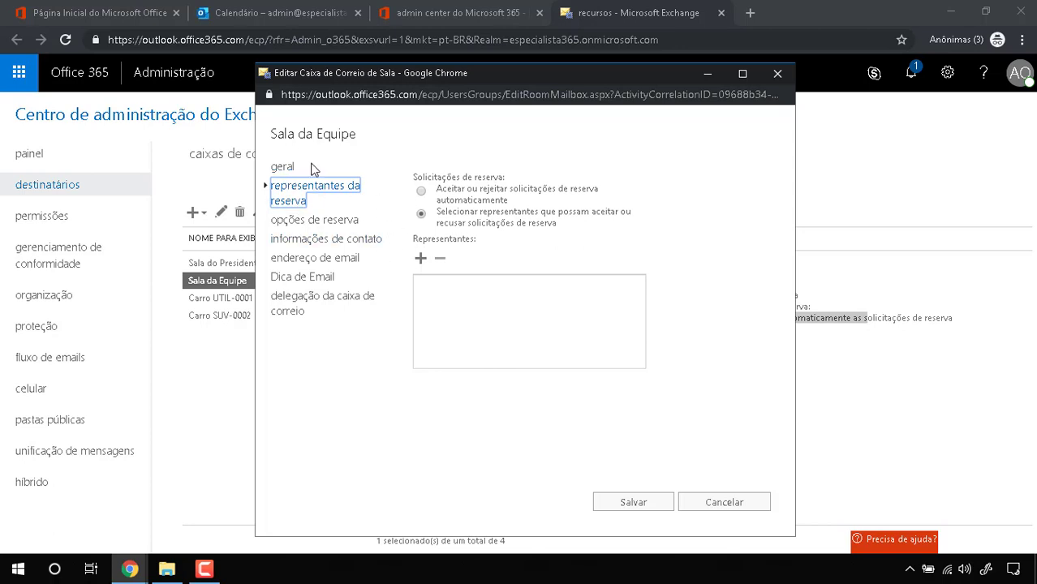
left_click(775, 75)
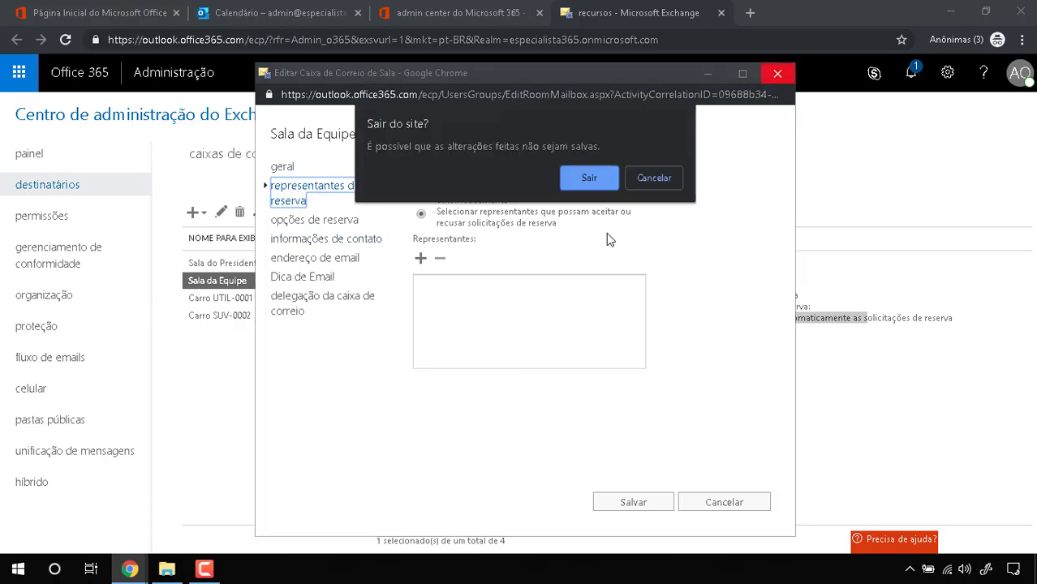
left_click(589, 178)
Edit the Carro UTIL-0001 equipment mailbox so that selected delegates accept or decline its booking requests
left_click(268, 300)
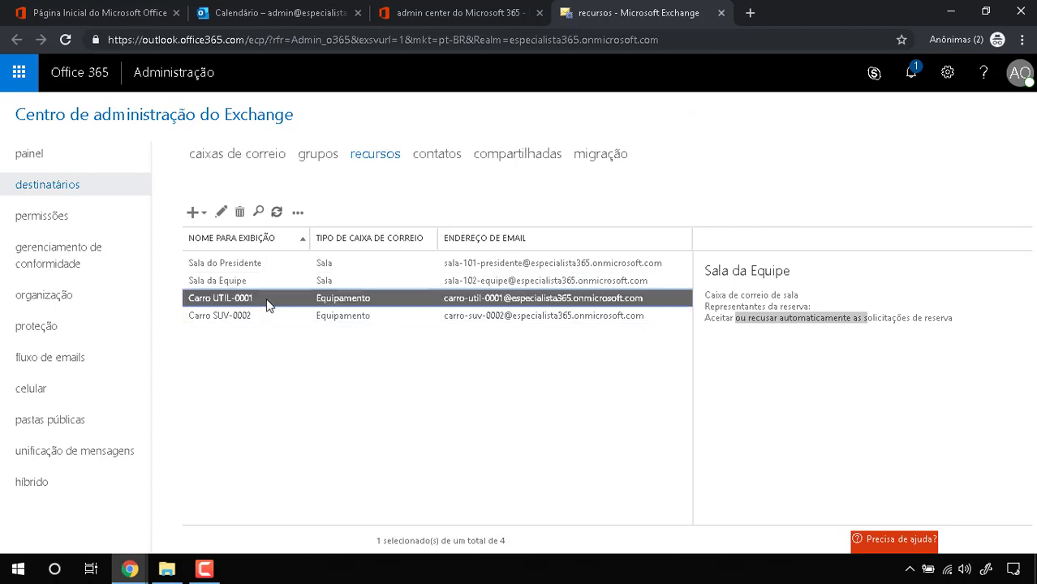
left_click(222, 214)
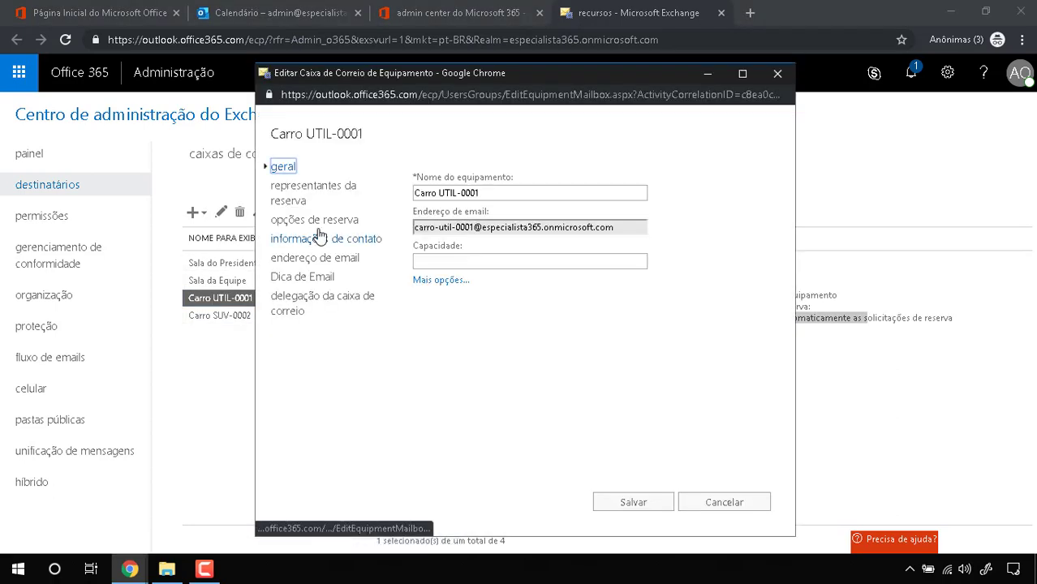
left_click(324, 186)
left_click(421, 213)
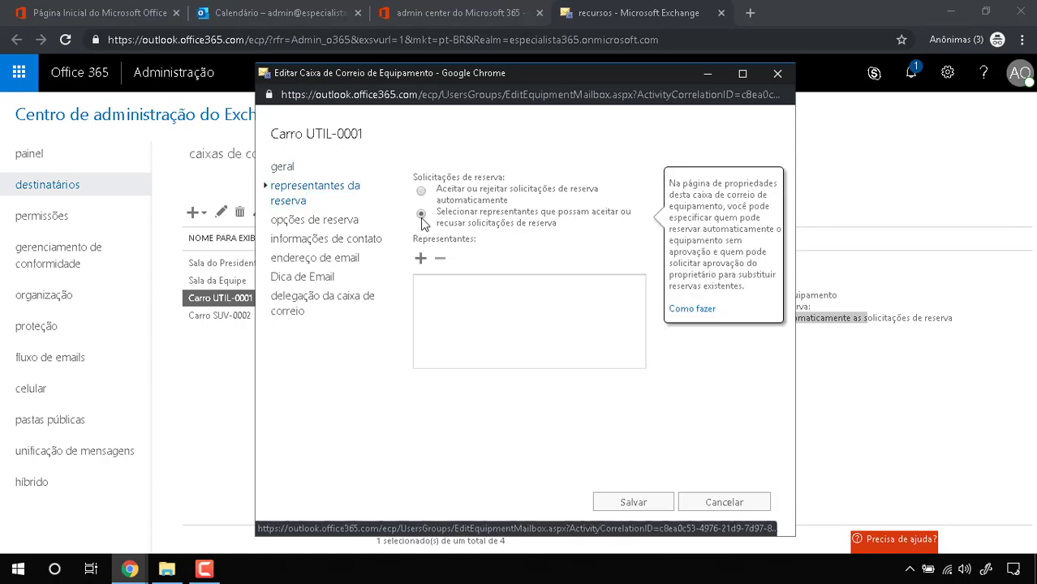
Add the user listed directly below Comercial O365 as Carro UTIL-0001's booking delegate and save the mailbox
left_click(421, 258)
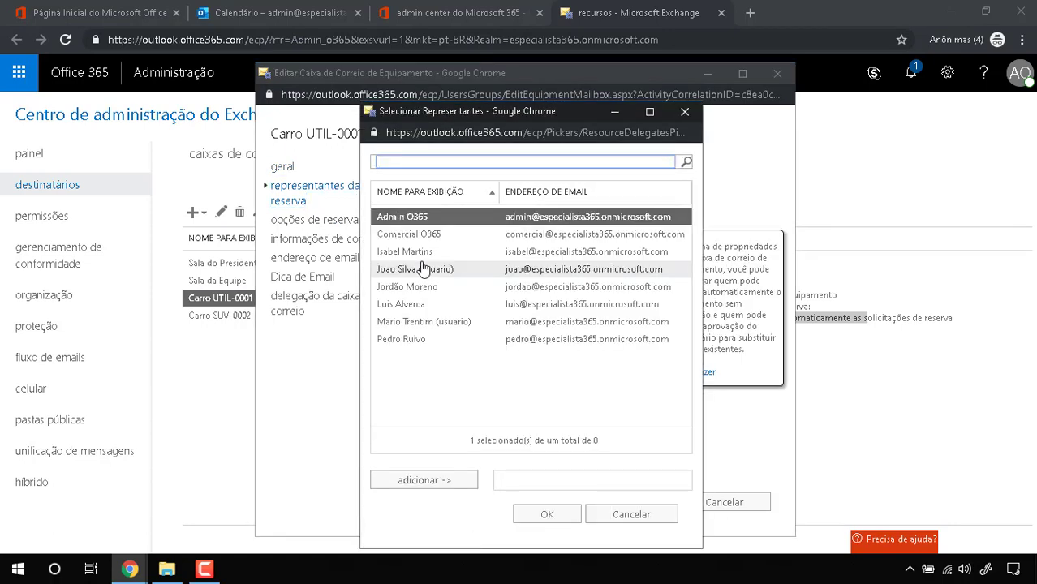
left_click(443, 254)
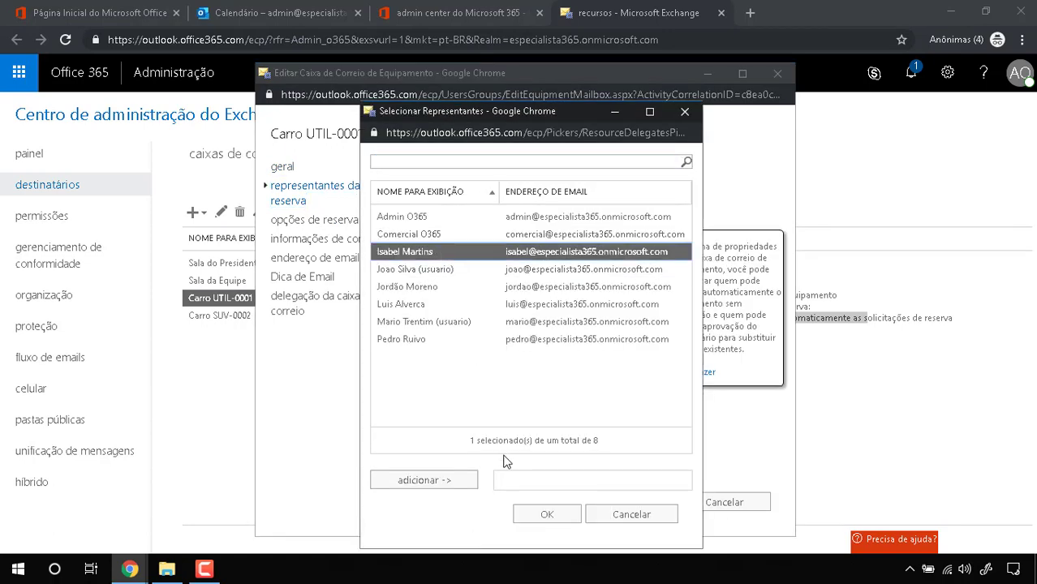
left_click(460, 480)
left_click(526, 515)
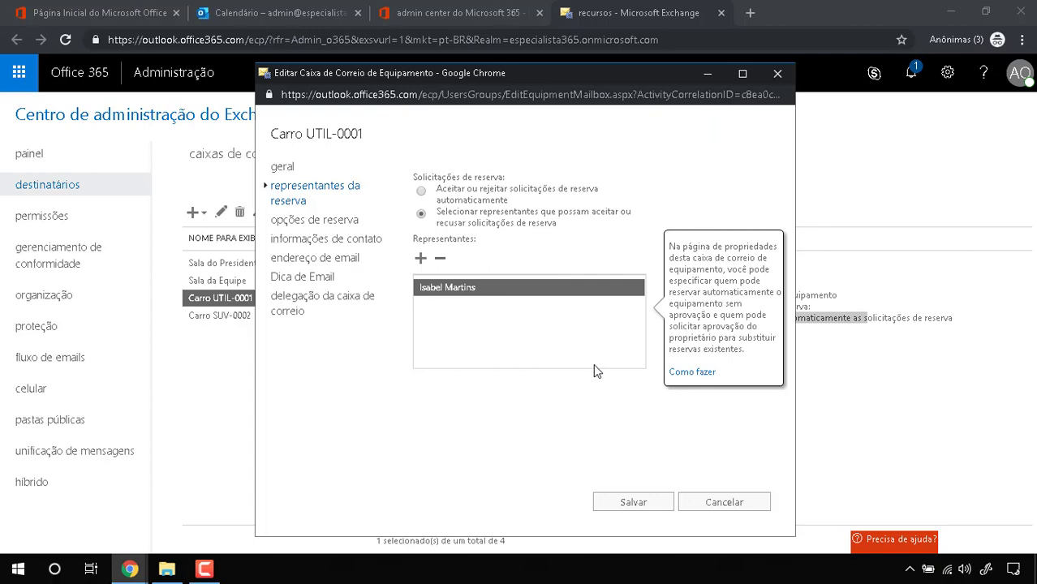
left_click(630, 506)
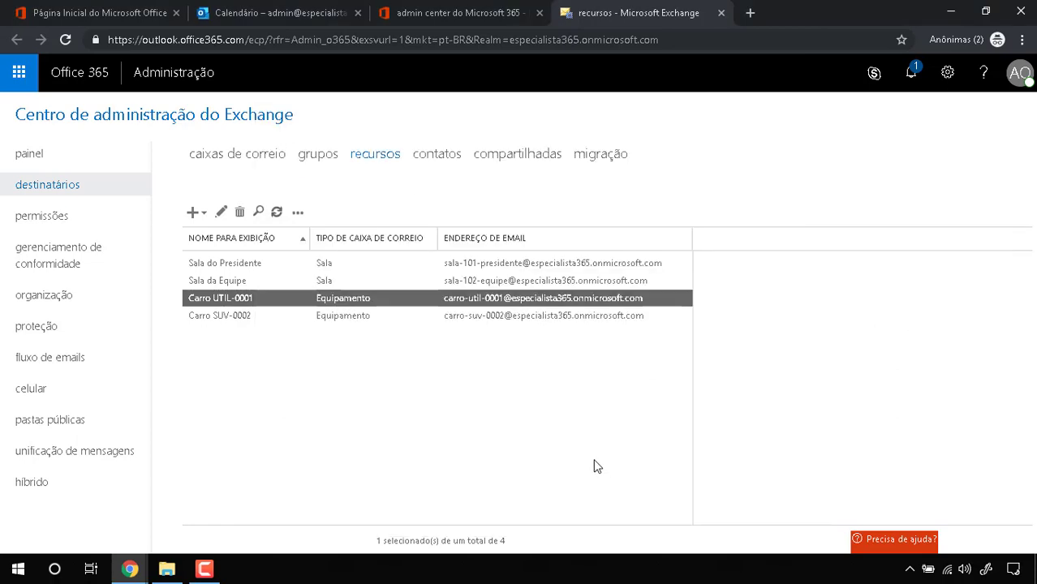